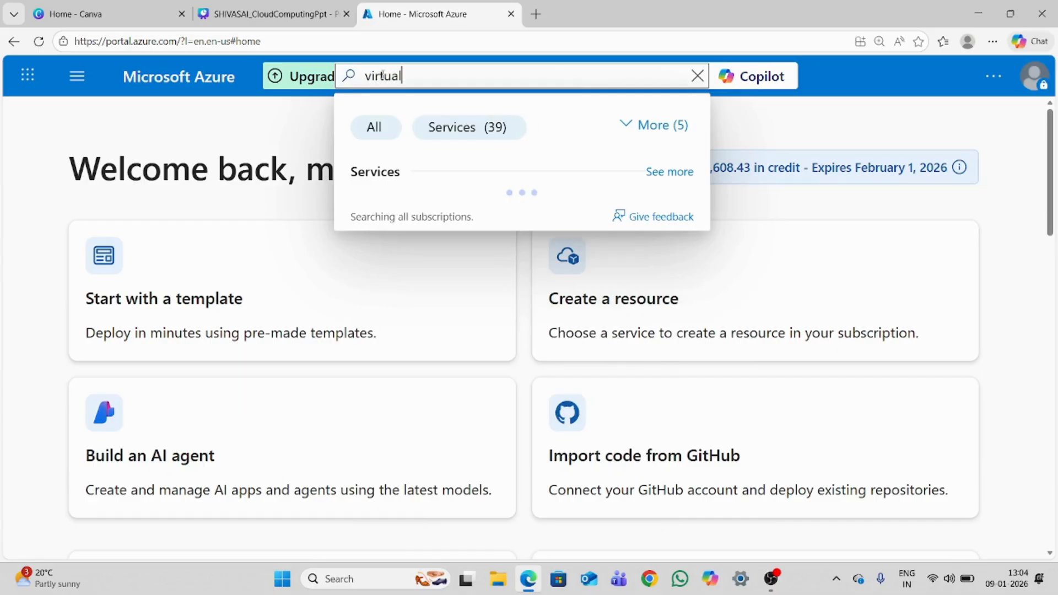
Open the Virtual machines service and start creating a new virtual machine
{"action": "left_click", "coordinate": [421, 214]}
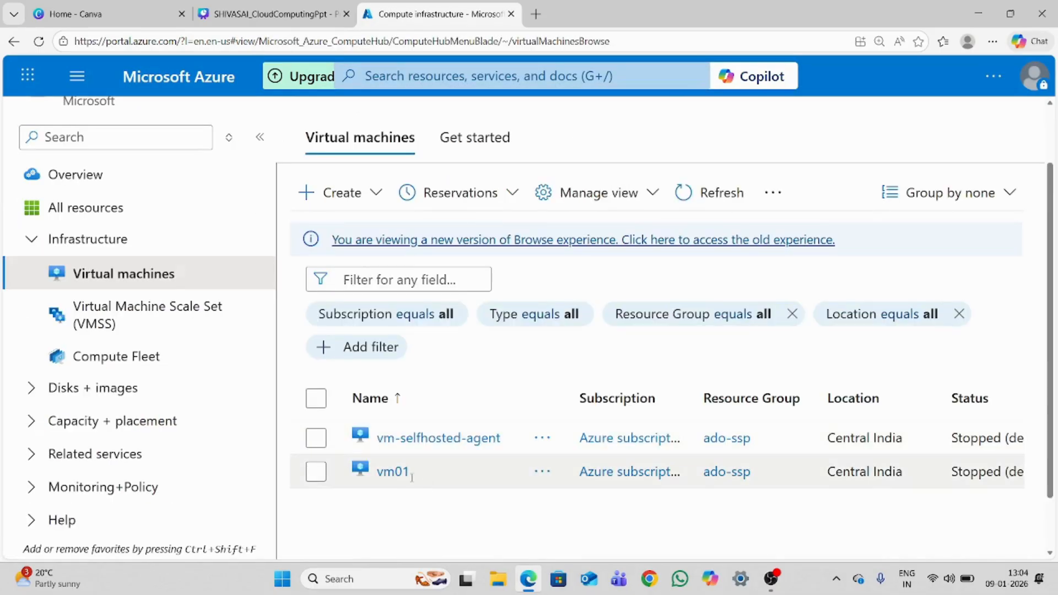
{"action": "left_click", "coordinate": [349, 193]}
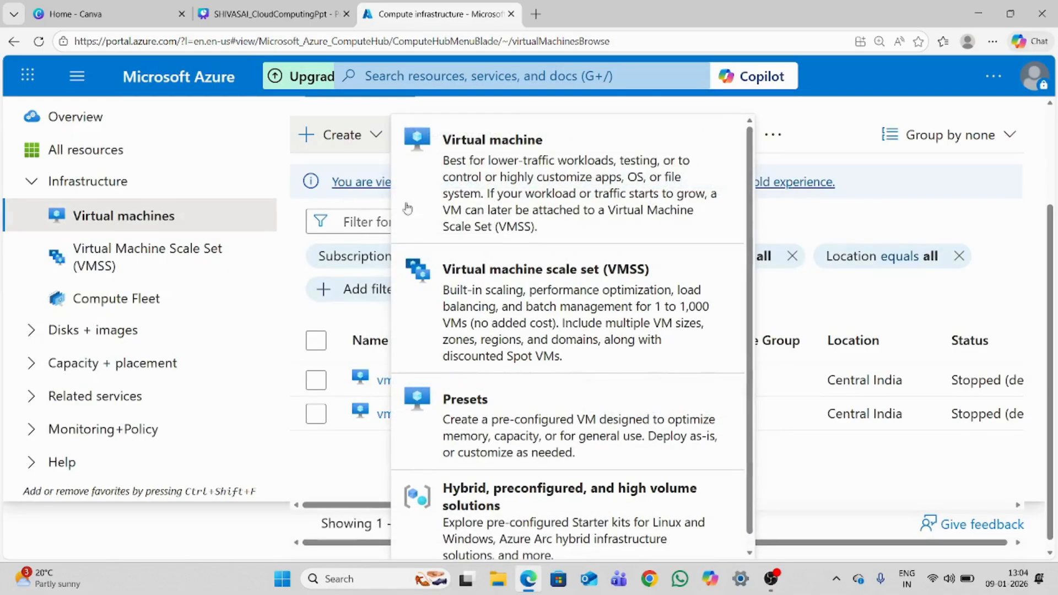
{"action": "left_click", "coordinate": [464, 177]}
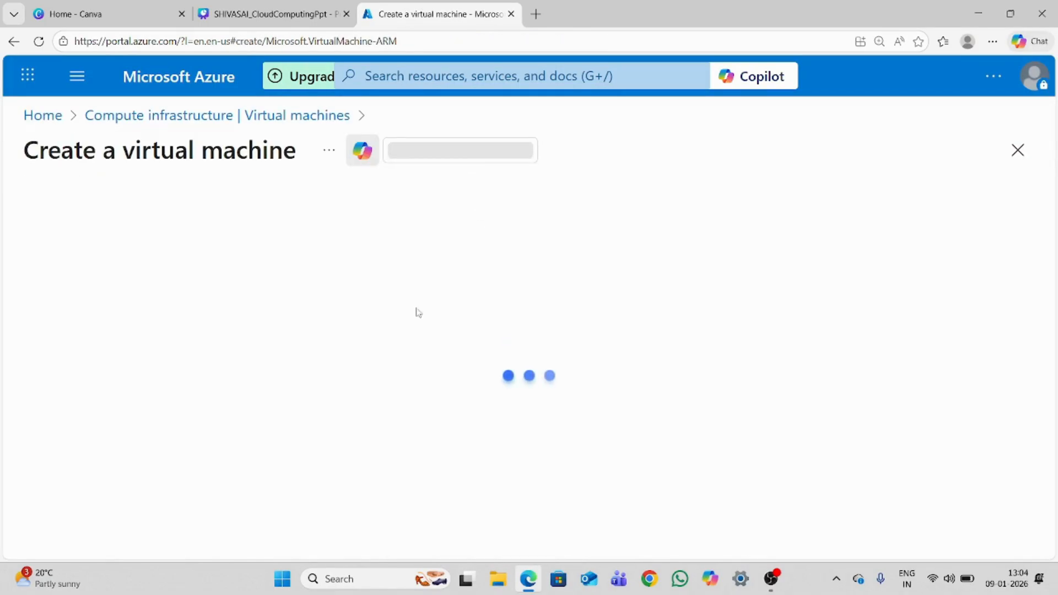
Create a new resource group named ssp for the virtual machine
{"action": "scroll", "coordinate": [1049, 208], "scroll_direction": "down", "scroll_amount": 2}
{"action": "scroll", "coordinate": [1049, 208], "scroll_direction": "down", "scroll_amount": 5}
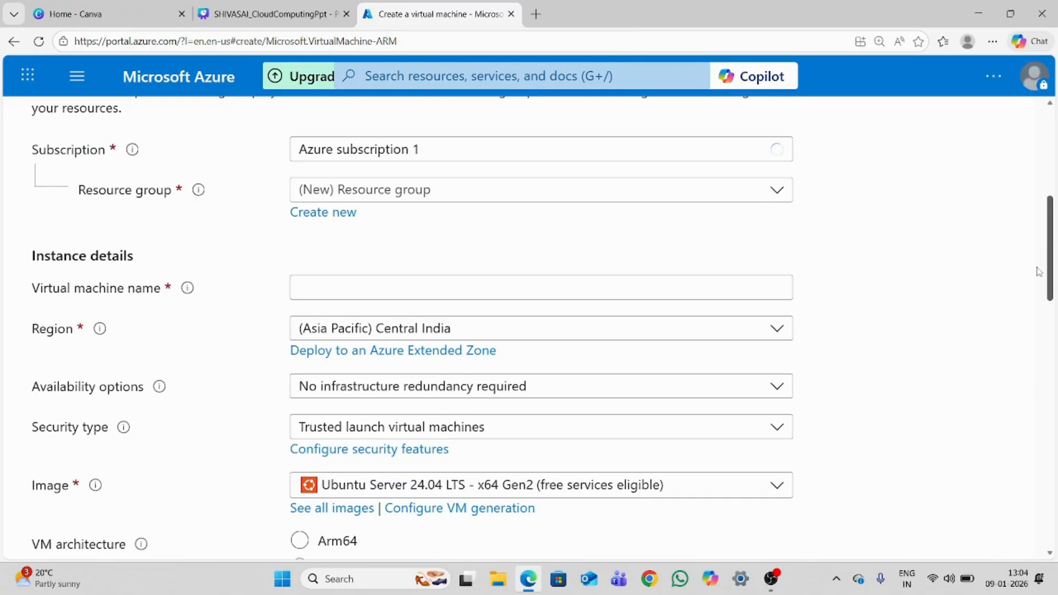
{"action": "left_click", "coordinate": [323, 216]}
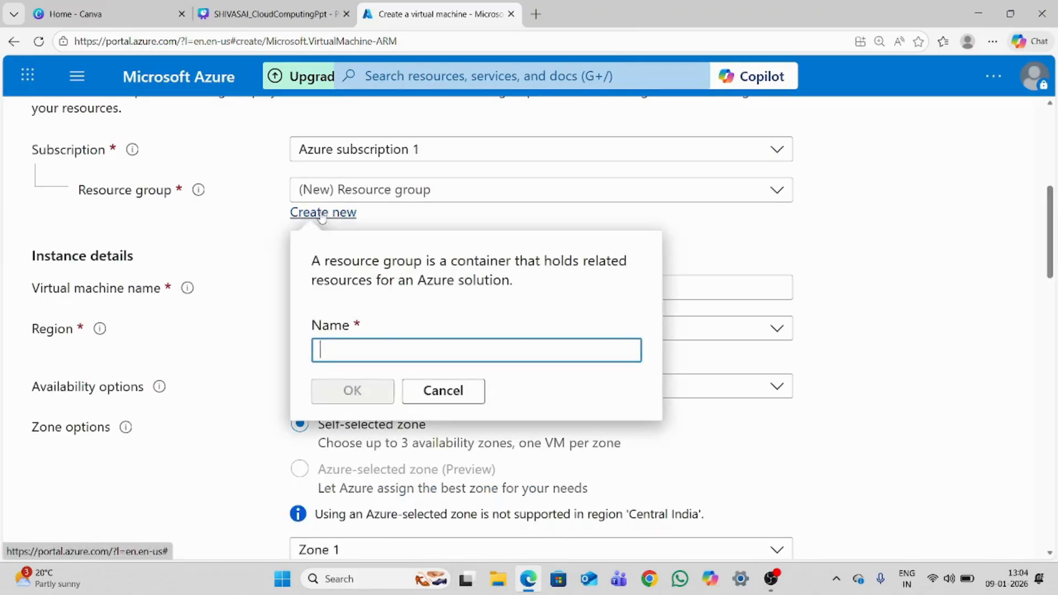
{"action": "type", "text": "ssp"}
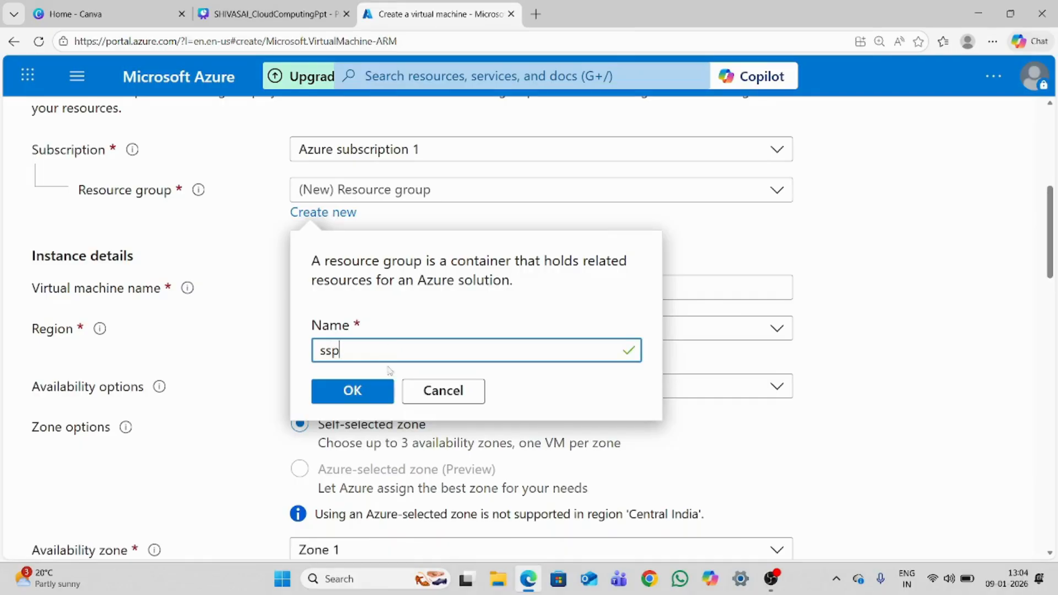
{"action": "left_click", "coordinate": [352, 393]}
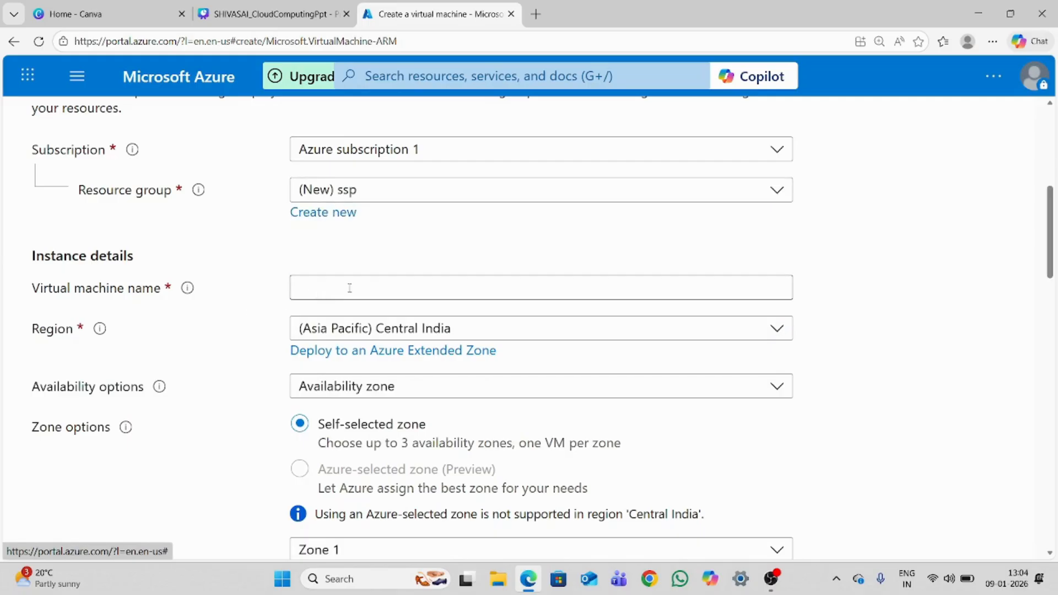
Name the virtual machine vm-labs and set its region to (South America) Brazil South
{"action": "left_click", "coordinate": [349, 287]}
{"action": "type", "text": "vm-"}
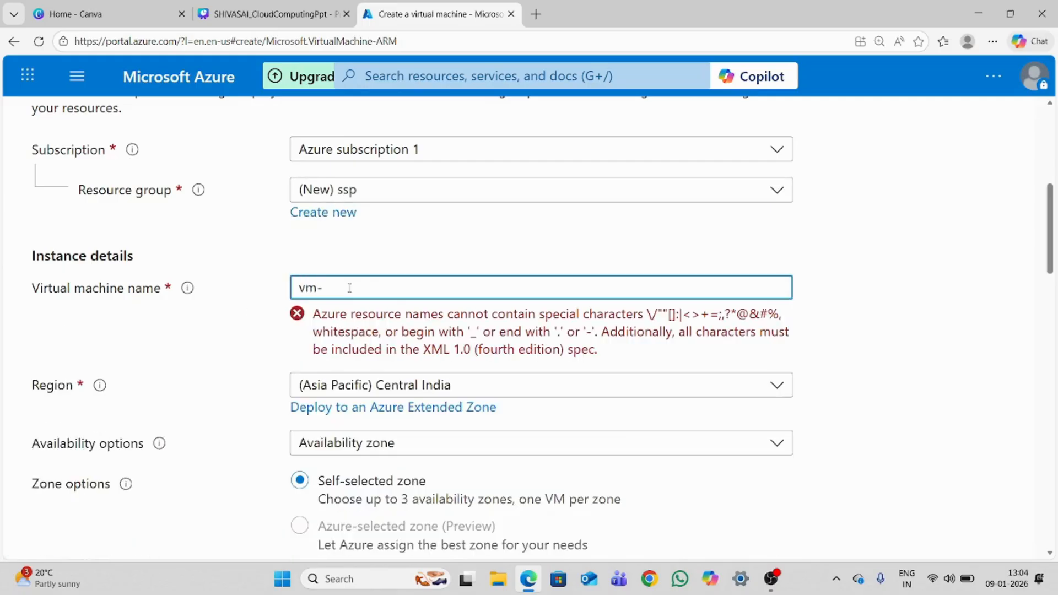
{"action": "type", "text": "labs"}
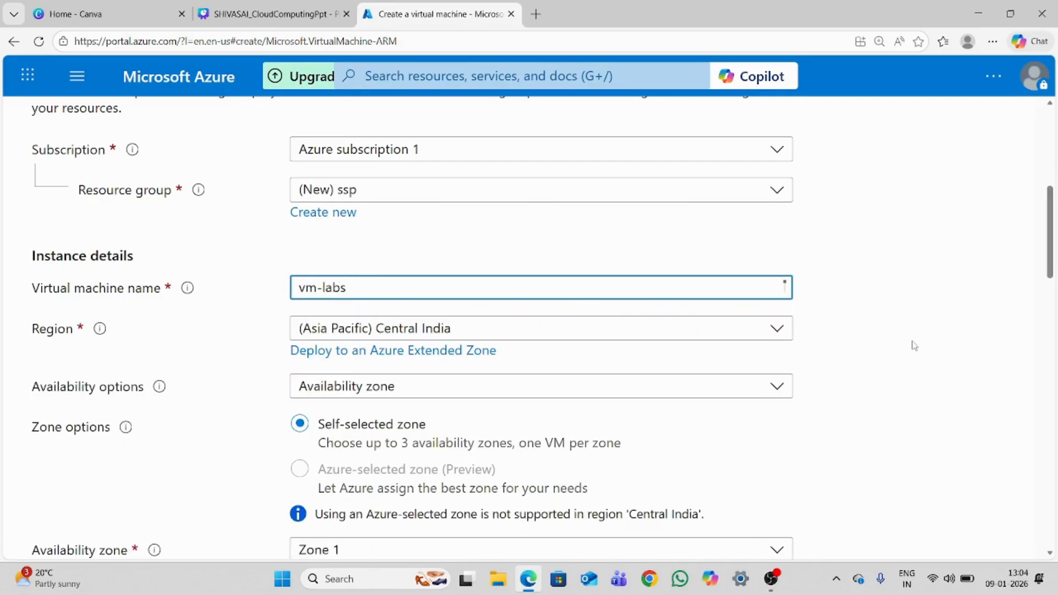
{"action": "left_click", "coordinate": [421, 329]}
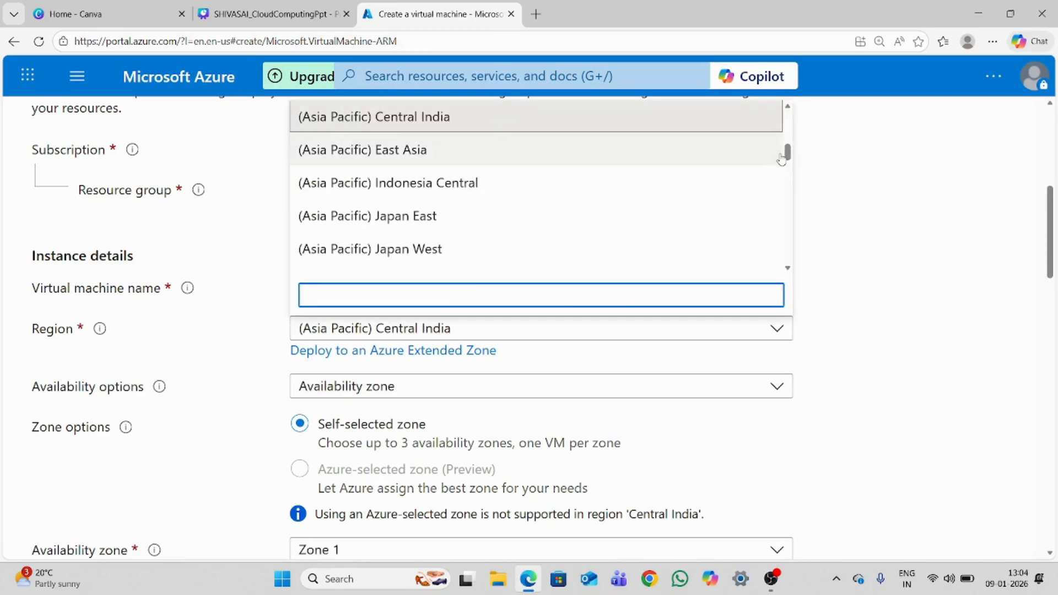
{"action": "left_click_drag", "start_coordinate": [788, 152], "coordinate": [788, 216]}
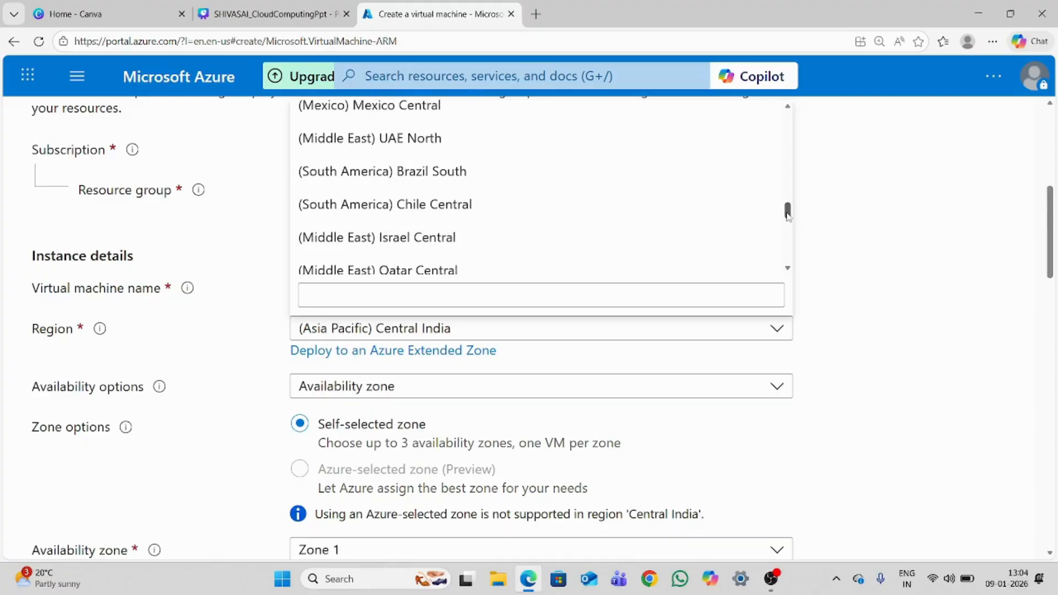
{"action": "left_click", "coordinate": [429, 171]}
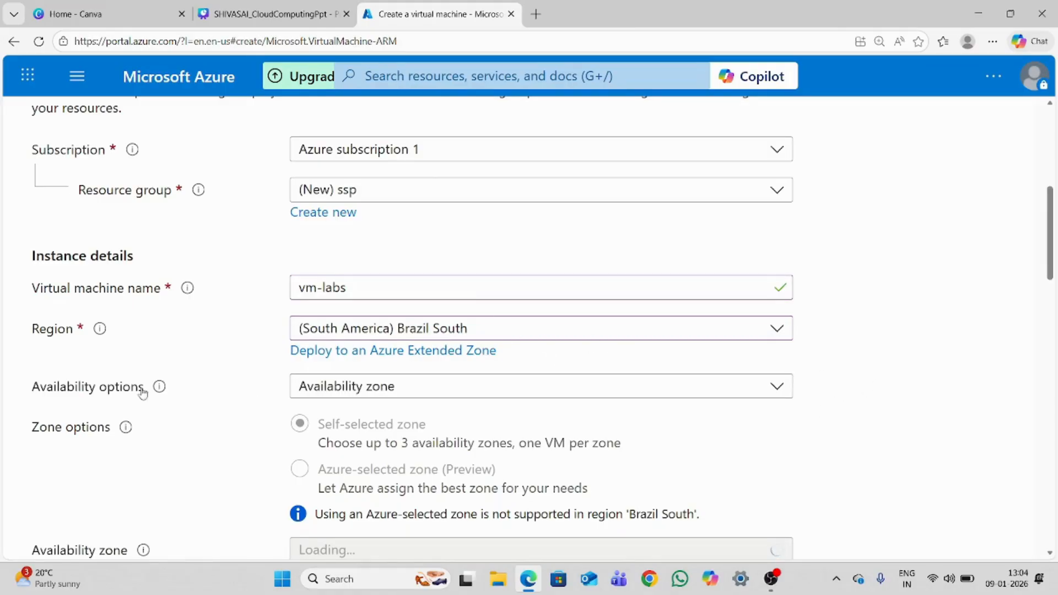
Set the availability options to No infrastructure redundancy required
{"action": "left_click", "coordinate": [345, 392]}
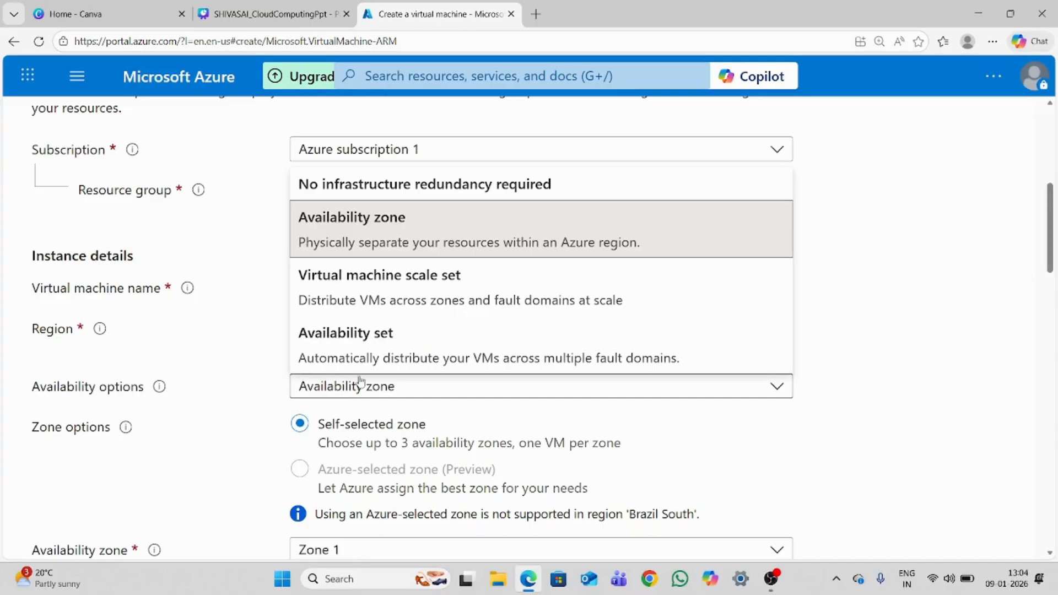
{"action": "left_click", "coordinate": [384, 187]}
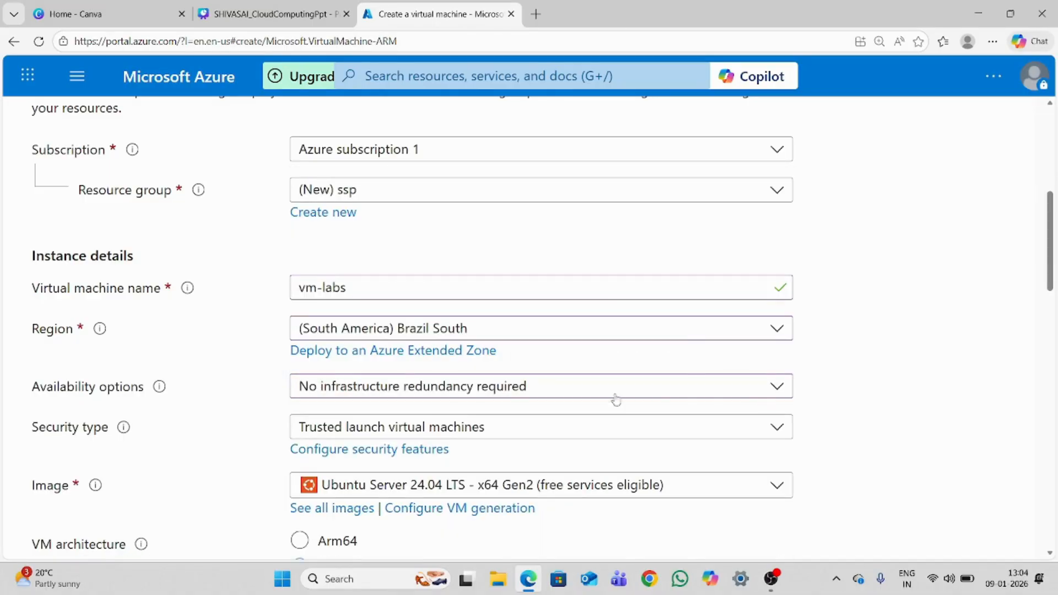
{"action": "left_click", "coordinate": [545, 398]}
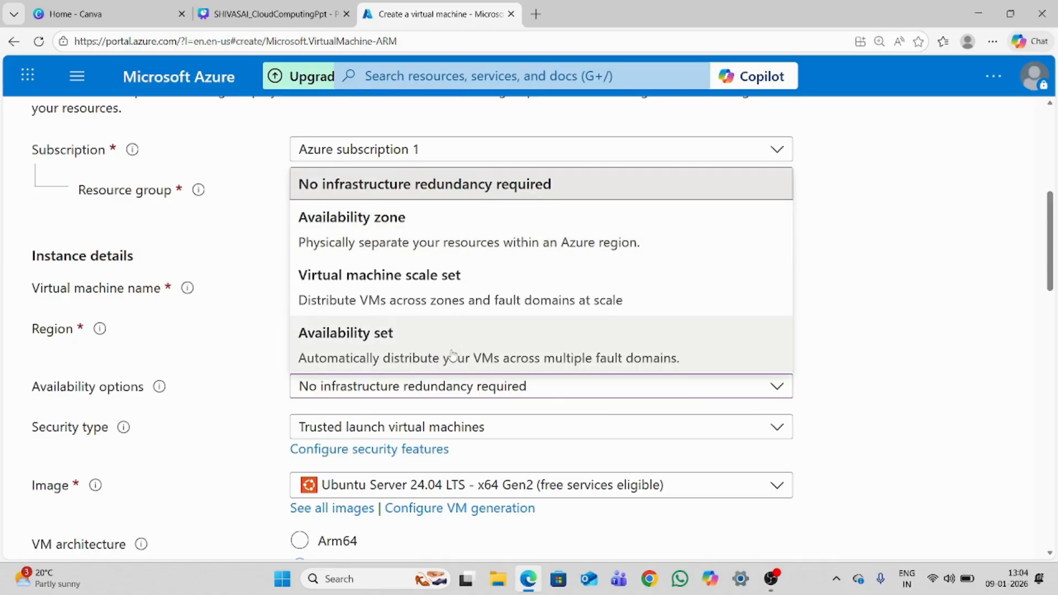
{"action": "left_click", "coordinate": [864, 373]}
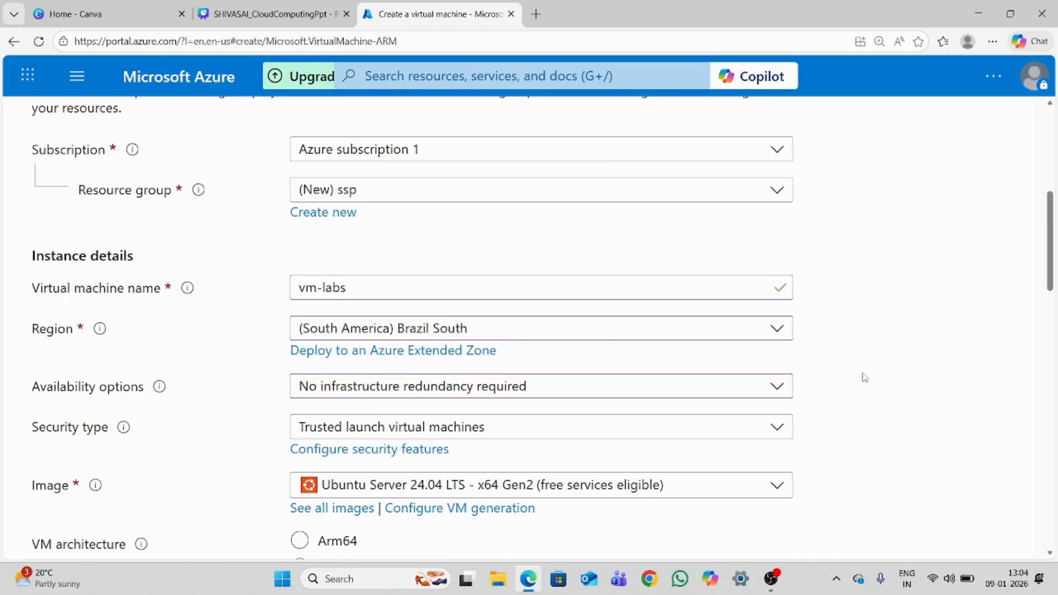
Examine the operating system images offered for the virtual machine
{"action": "left_click_drag", "start_coordinate": [1052, 239], "coordinate": [1042, 275]}
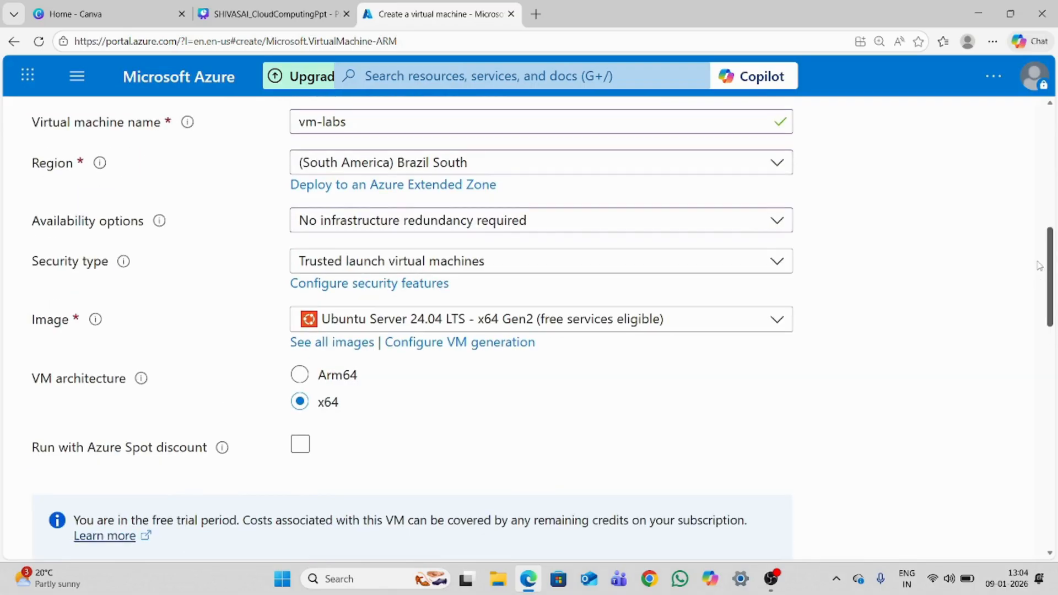
{"action": "left_click", "coordinate": [453, 320]}
{"action": "left_click_drag", "start_coordinate": [783, 403], "coordinate": [753, 329]}
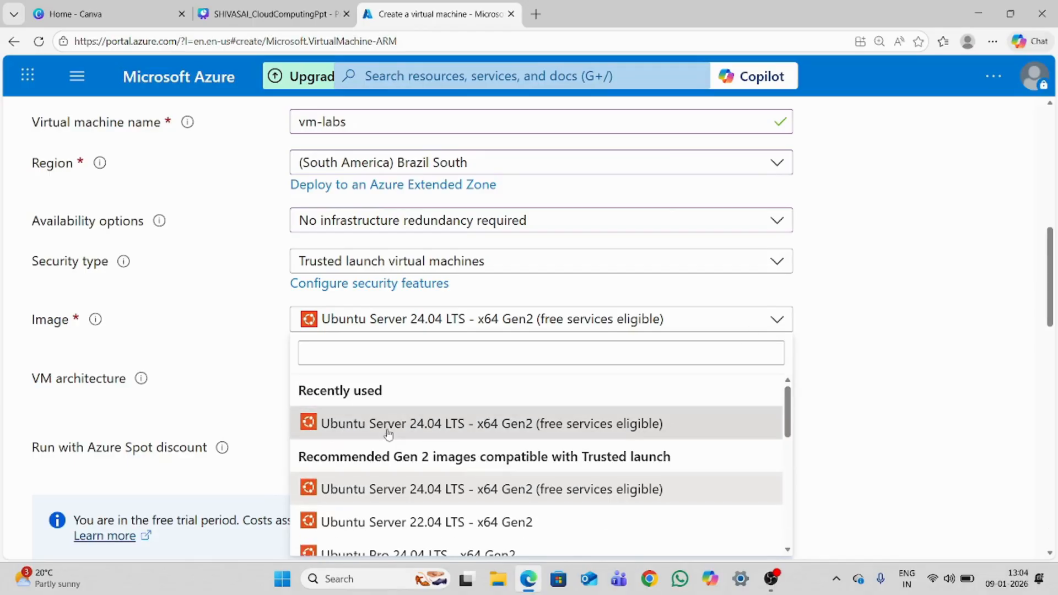
{"action": "left_click", "coordinate": [898, 326]}
Set the virtual machine size to Standard_E2s_v3 with 2 vcpus and 16 GiB memory
{"action": "left_click_drag", "start_coordinate": [1050, 299], "coordinate": [1049, 372]}
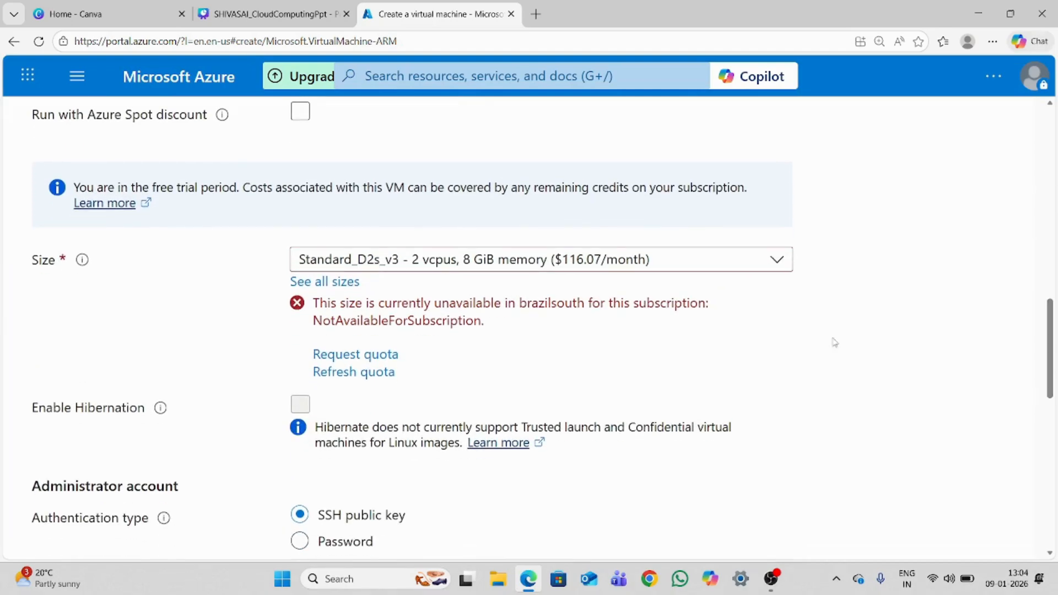
{"action": "left_click", "coordinate": [417, 259]}
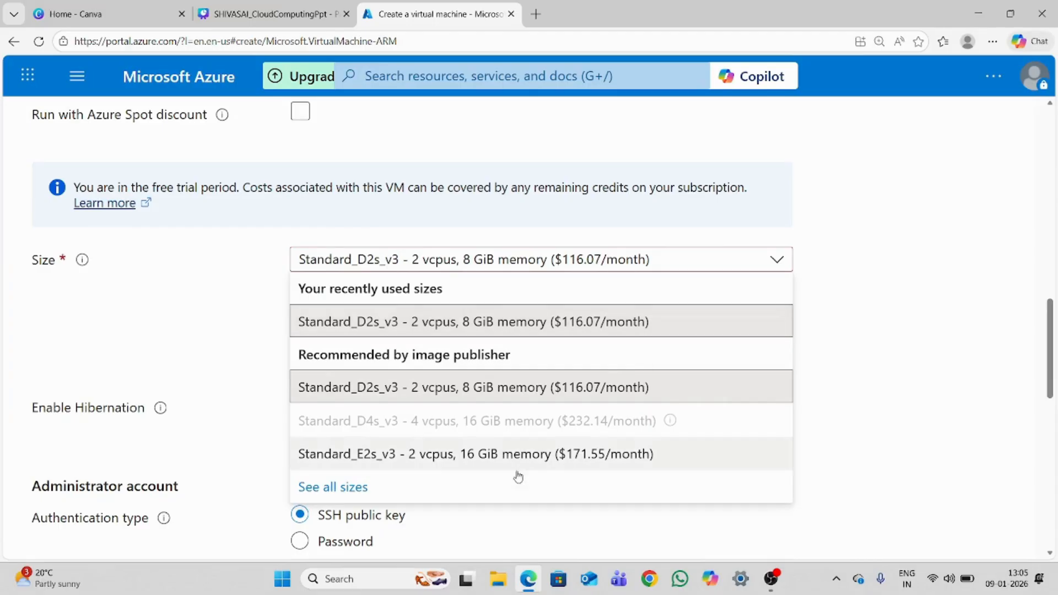
{"action": "left_click", "coordinate": [429, 453]}
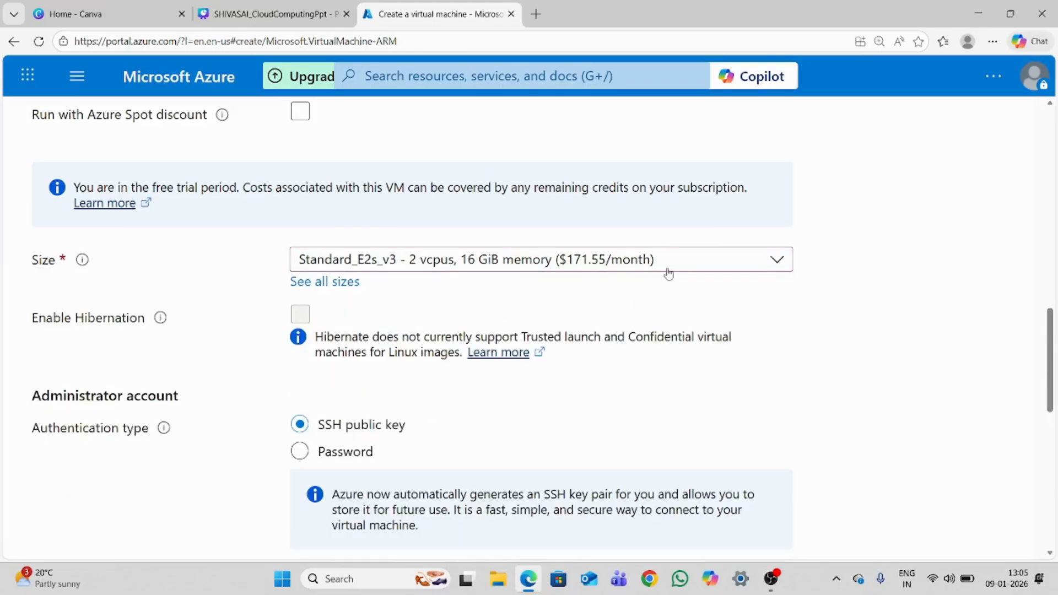
Switch the virtual machine size to Standard_D2s_v3 and back to Standard_E2s_v3
{"action": "left_click", "coordinate": [697, 268]}
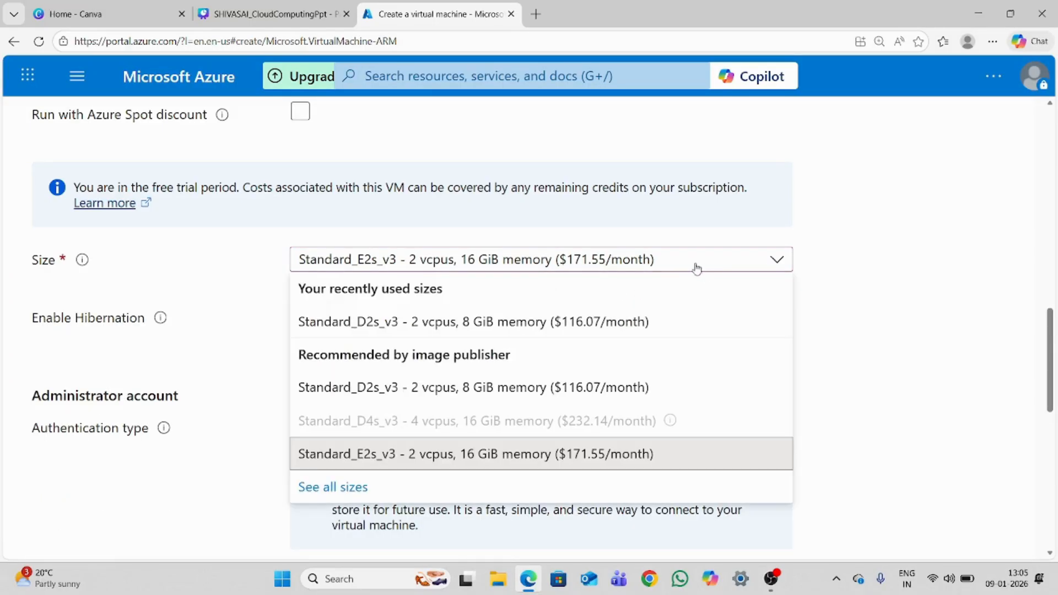
{"action": "left_click", "coordinate": [465, 386]}
{"action": "left_click", "coordinate": [538, 260]}
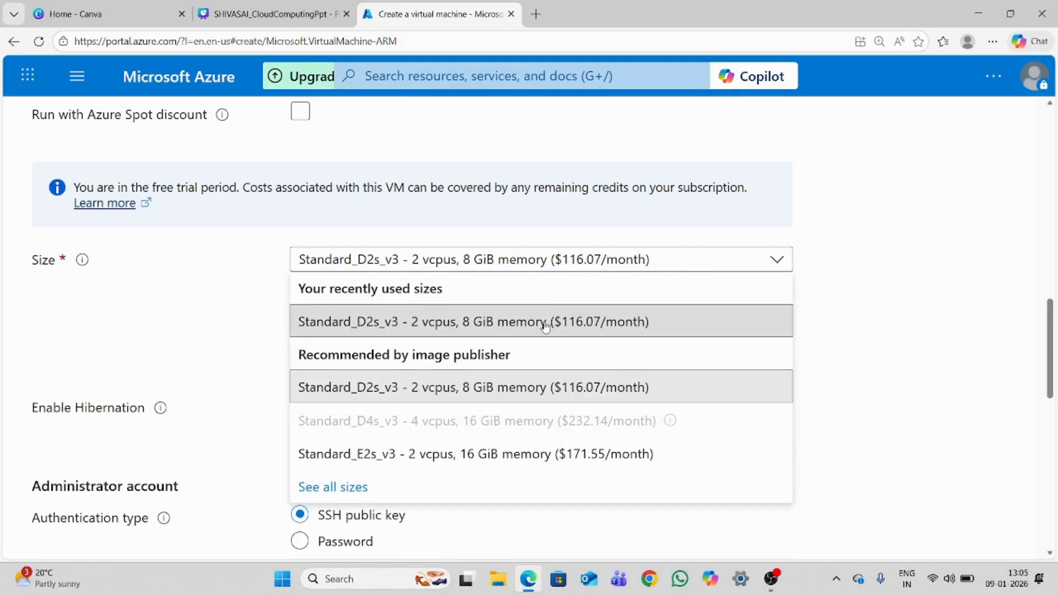
{"action": "left_click", "coordinate": [545, 326]}
{"action": "left_click", "coordinate": [546, 263]}
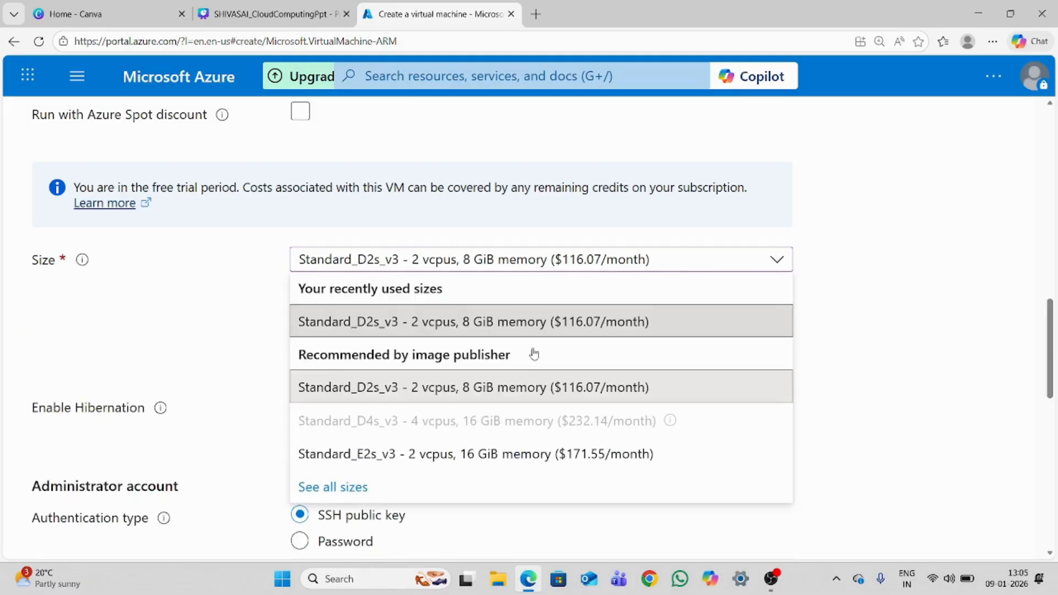
{"action": "left_click", "coordinate": [531, 452]}
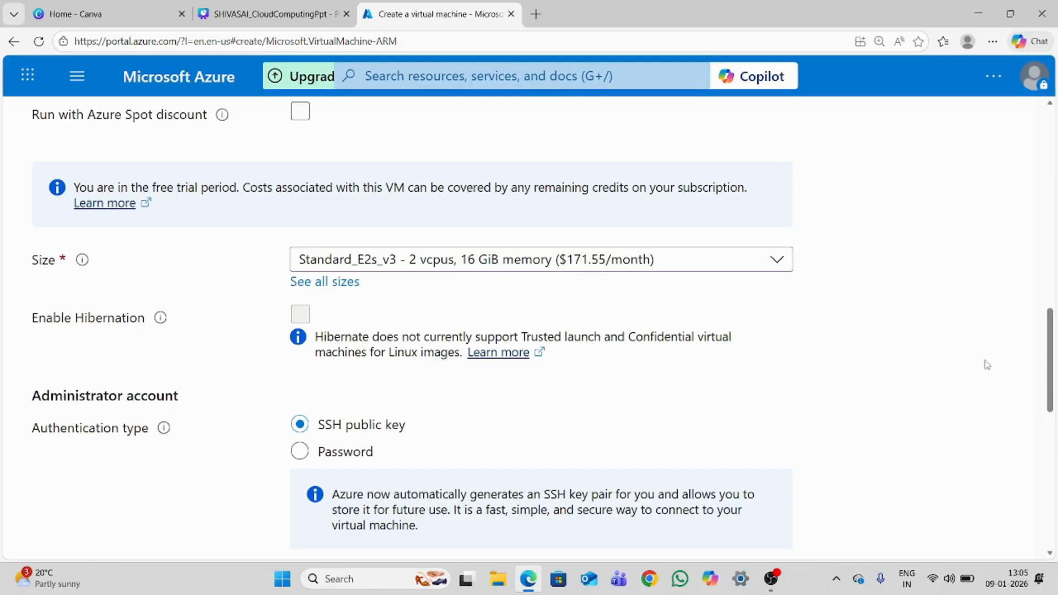
Dismiss the portal notifications except those about stopping vm-selfhosted-agent and the remaining credit
{"action": "left_click_drag", "start_coordinate": [1050, 370], "coordinate": [1029, 138]}
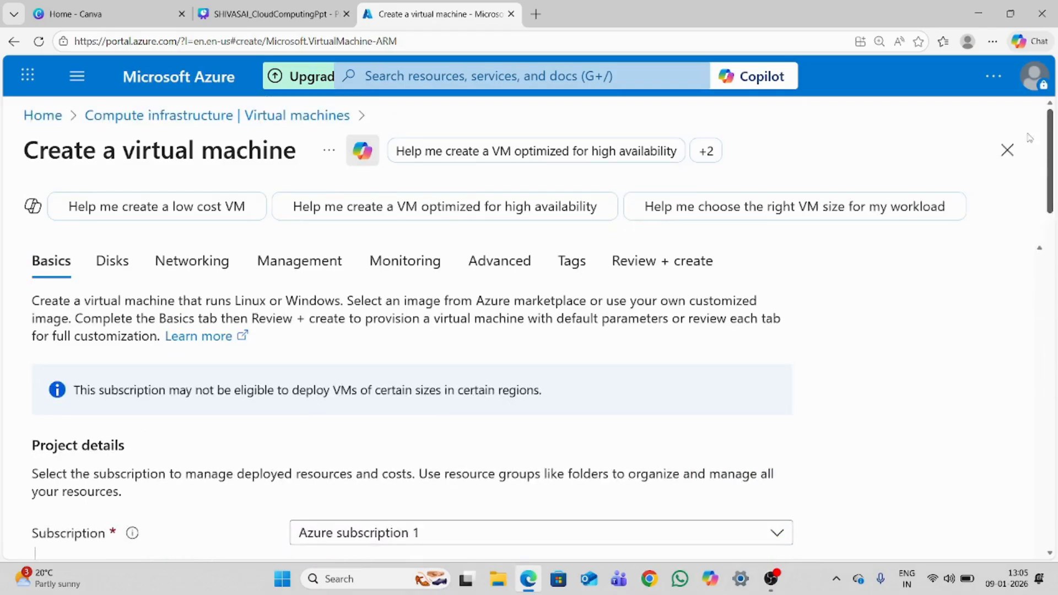
{"action": "left_click", "coordinate": [993, 77]}
{"action": "left_click", "coordinate": [887, 161]}
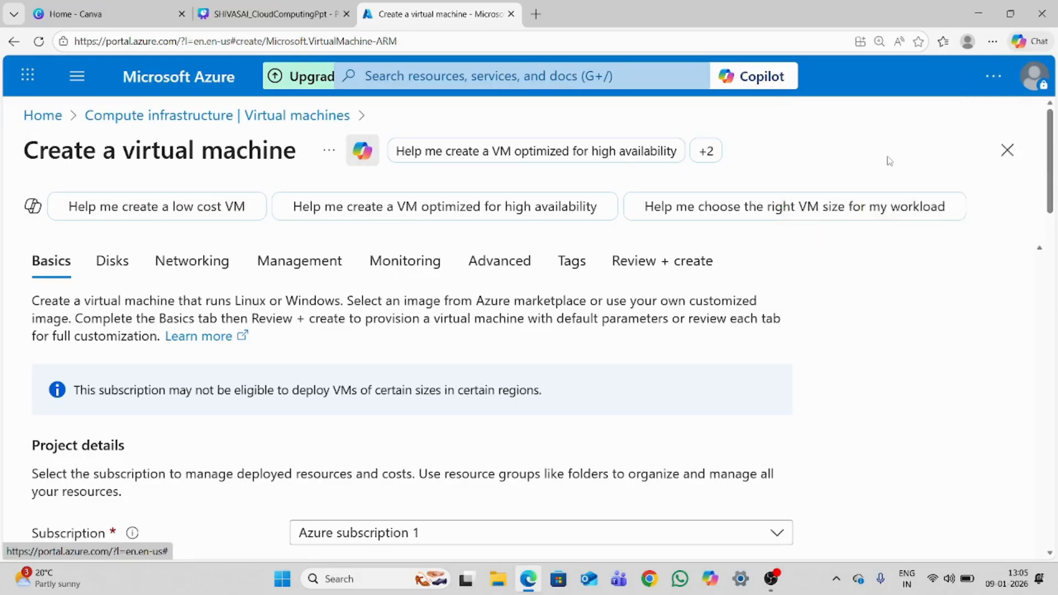
{"action": "left_click_drag", "start_coordinate": [1048, 212], "coordinate": [1034, 525]}
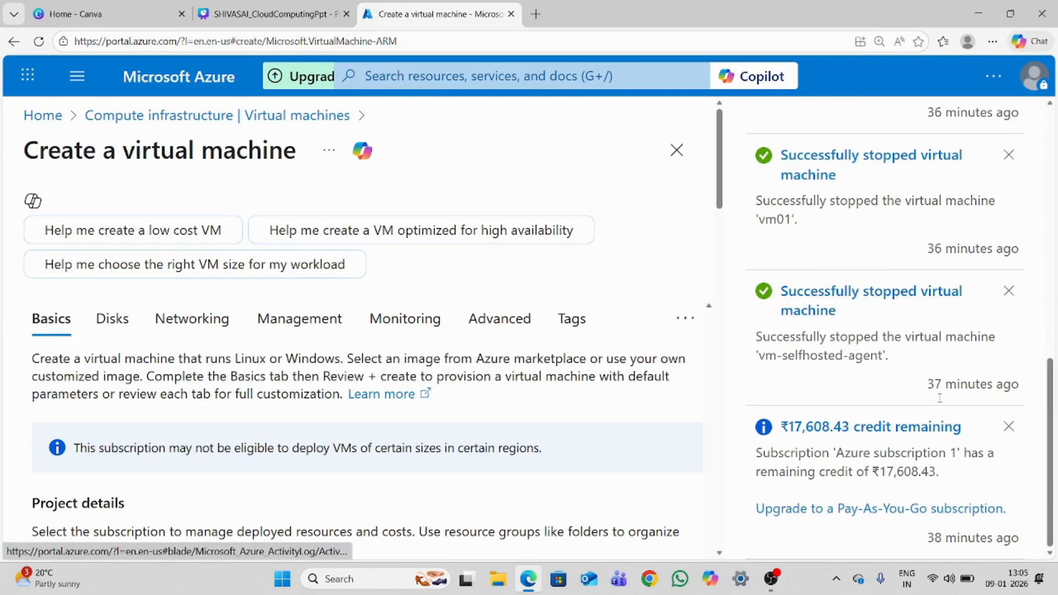
{"action": "left_click", "coordinate": [1008, 155]}
{"action": "left_click", "coordinate": [1009, 176]}
{"action": "left_click", "coordinate": [1008, 156]}
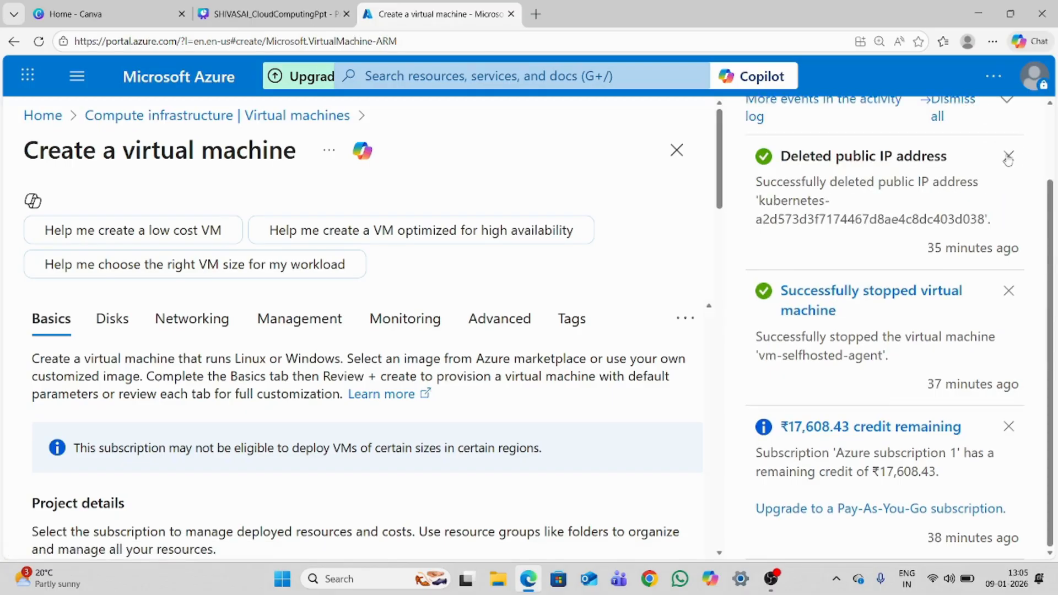
{"action": "left_click", "coordinate": [1008, 156]}
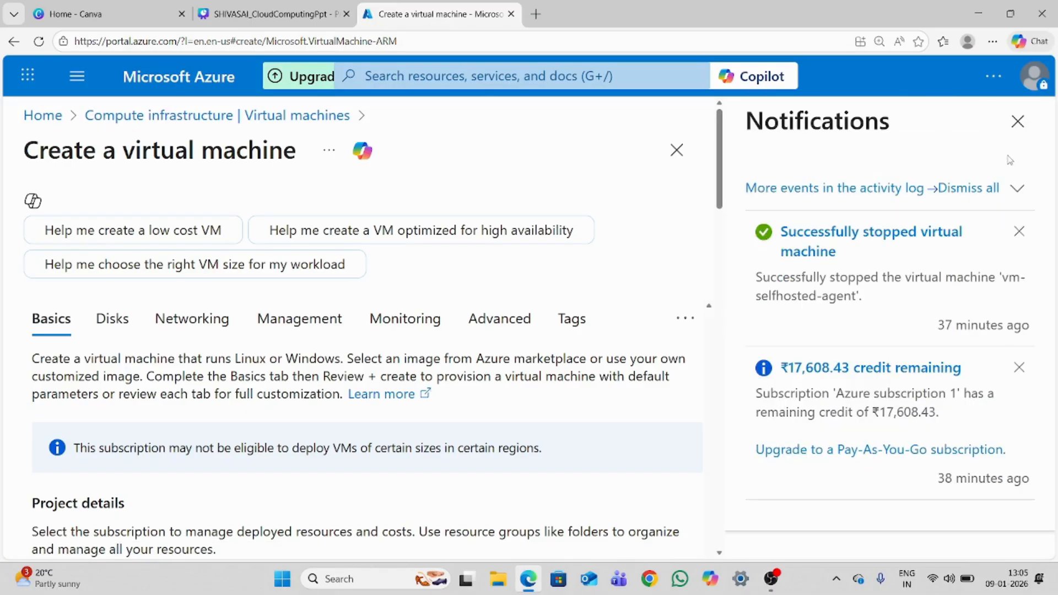
{"action": "left_click", "coordinate": [1018, 121]}
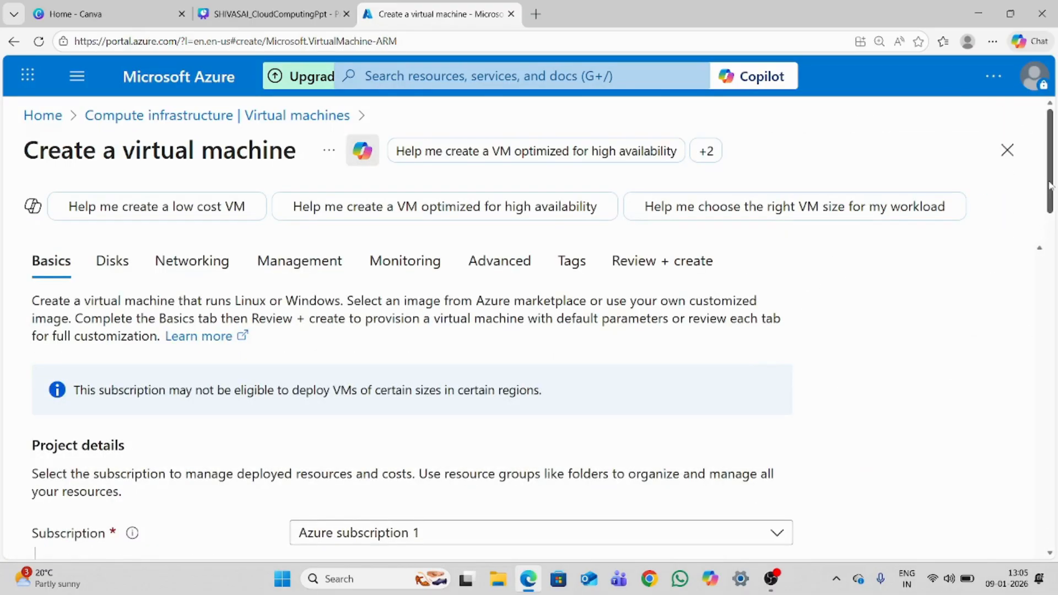
Switch the administrator account's authentication type to Password and set the username to ssp
{"action": "scroll", "coordinate": [1027, 331], "scroll_direction": "down", "scroll_amount": 15}
{"action": "scroll", "coordinate": [1054, 452], "scroll_direction": "up", "scroll_amount": 7}
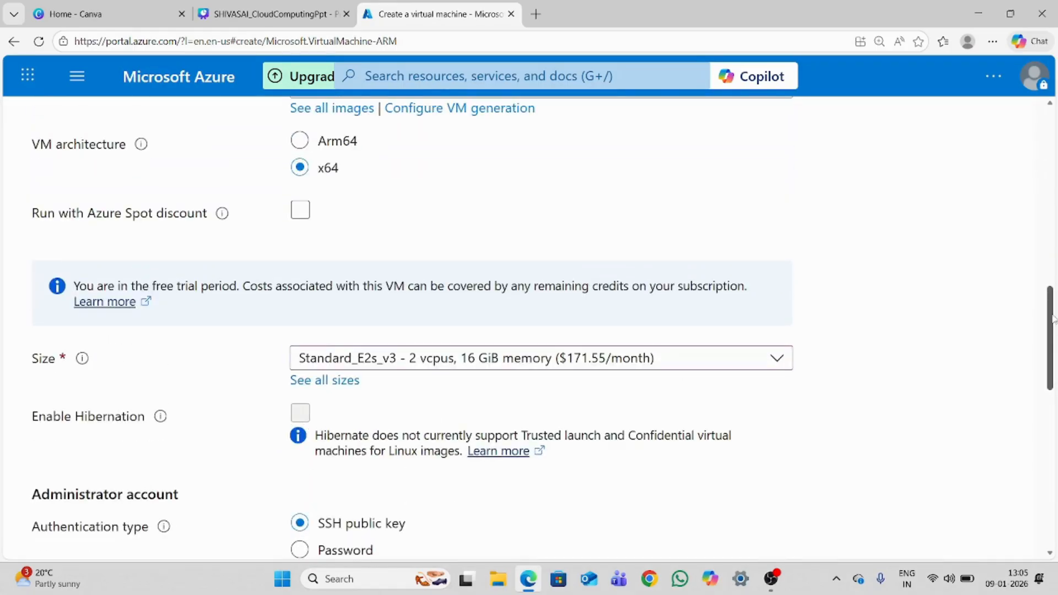
{"action": "scroll", "coordinate": [456, 509], "scroll_direction": "down", "scroll_amount": 3}
{"action": "left_click", "coordinate": [299, 349]}
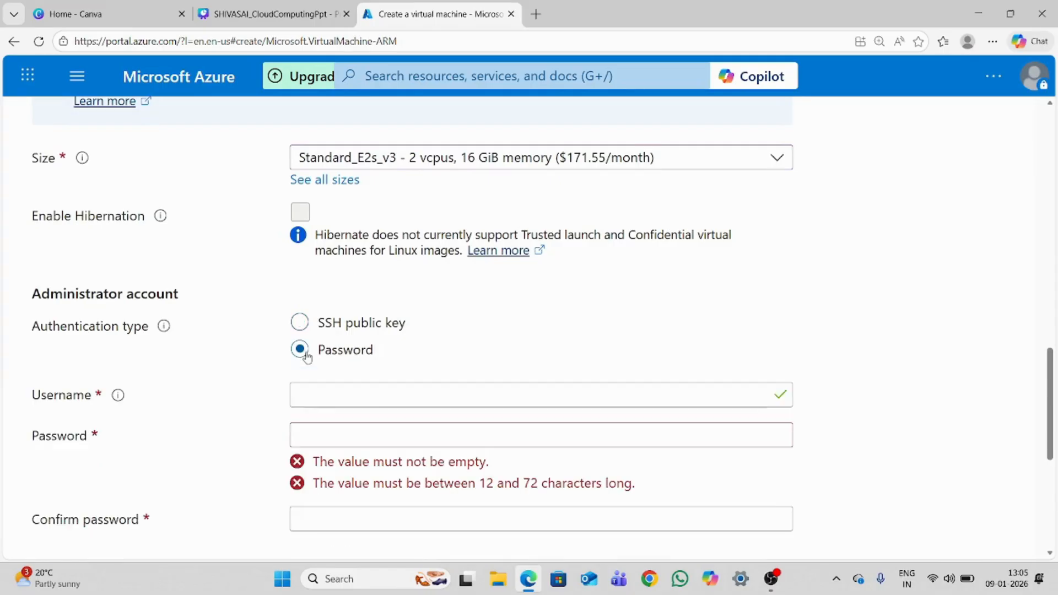
{"action": "double_click", "coordinate": [334, 392]}
{"action": "key", "text": "BackSpace"}
{"action": "type", "text": "ssp"}
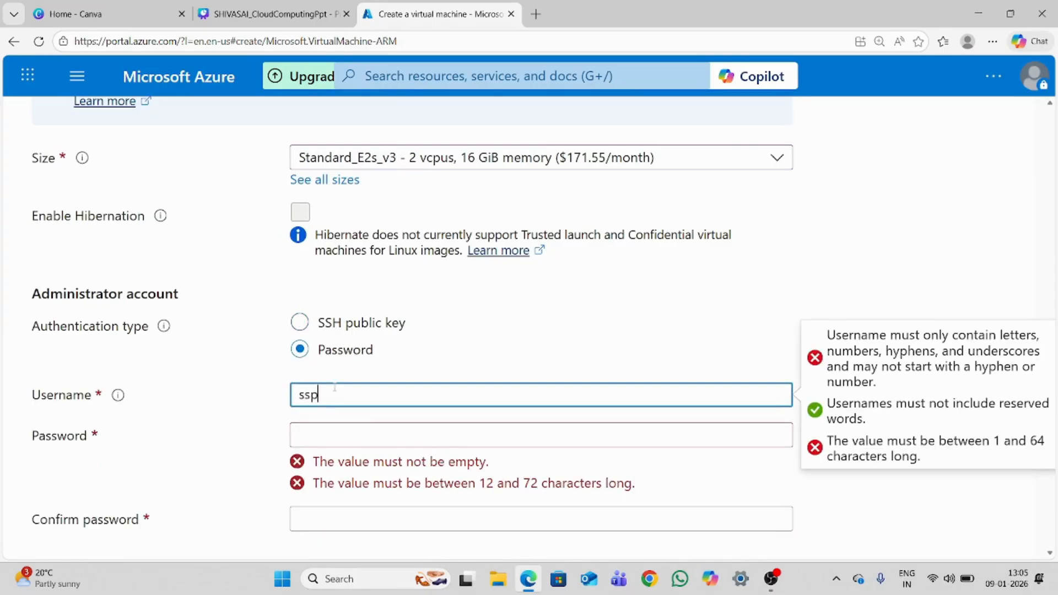
Enter the administrator account's password and repeat it in the password confirmation
{"action": "key", "text": "Tab"}
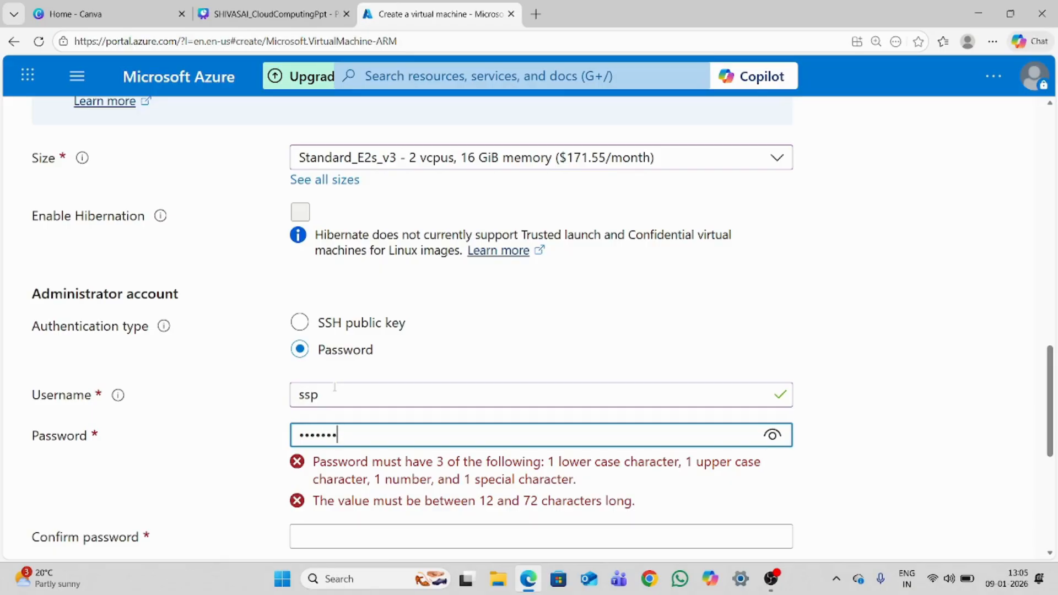
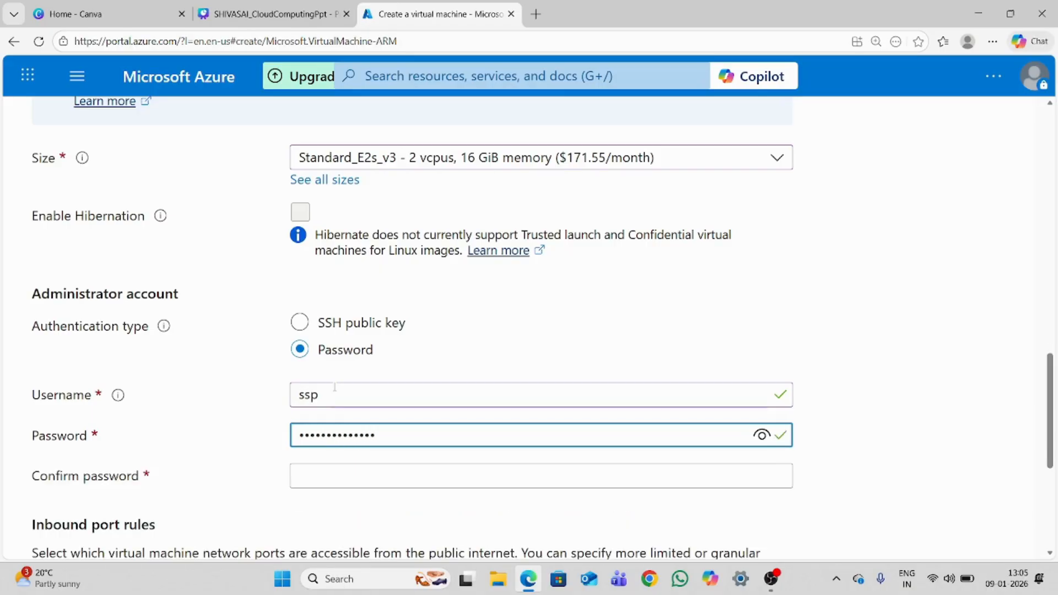
{"action": "scroll", "coordinate": [256, 255], "scroll_direction": "down", "scroll_amount": 4}
{"action": "left_click", "coordinate": [323, 235]}
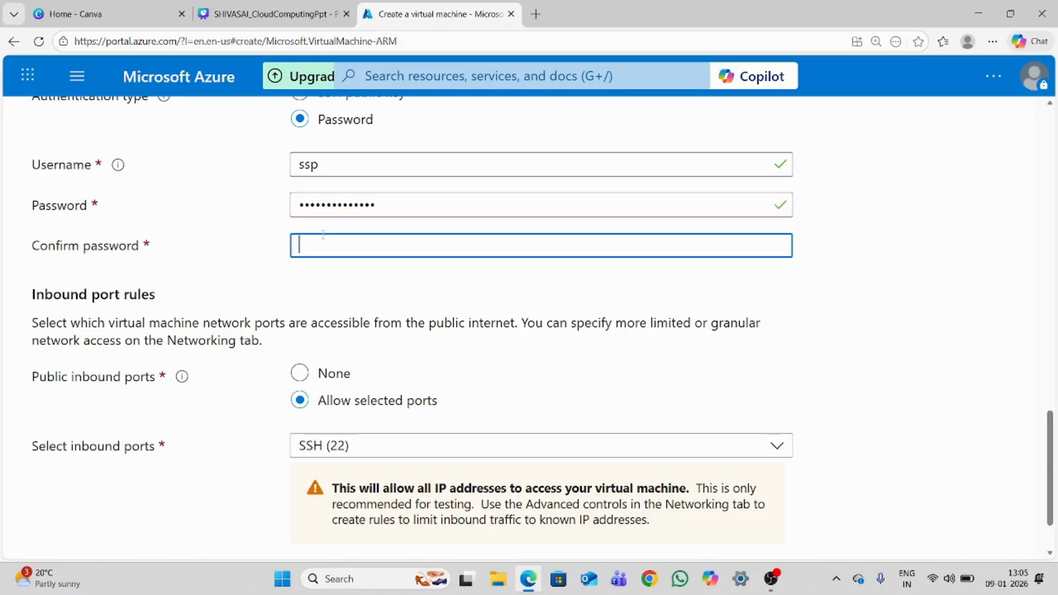
{"action": "type", "text": "Ss••••••••••"}
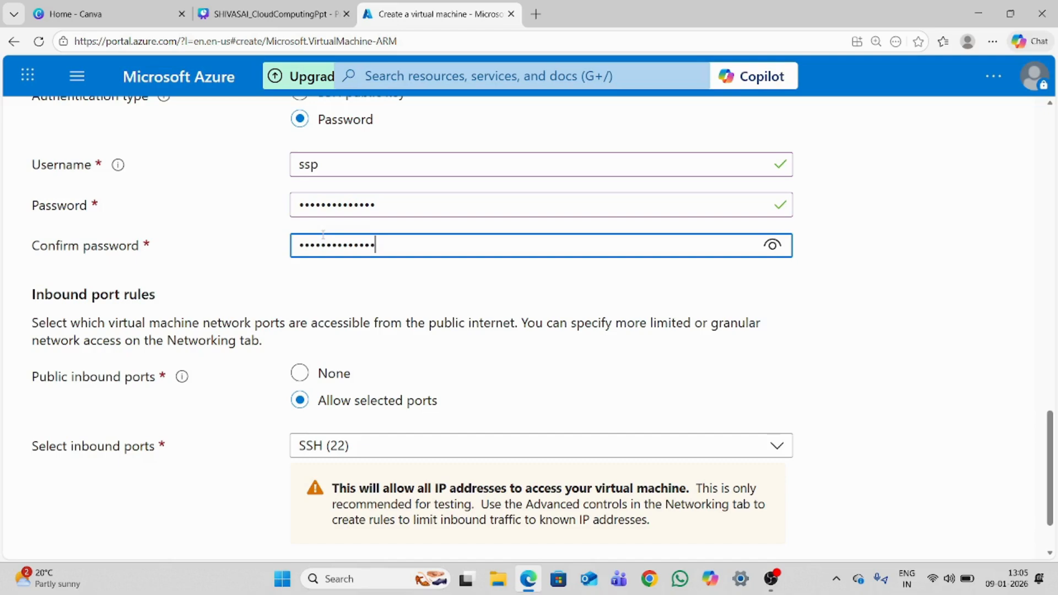
Keep the default inbound port settings, continue to the disk settings and dismiss the browser's offer to save the password
{"action": "scroll", "coordinate": [1054, 462], "scroll_direction": "down", "scroll_amount": 2}
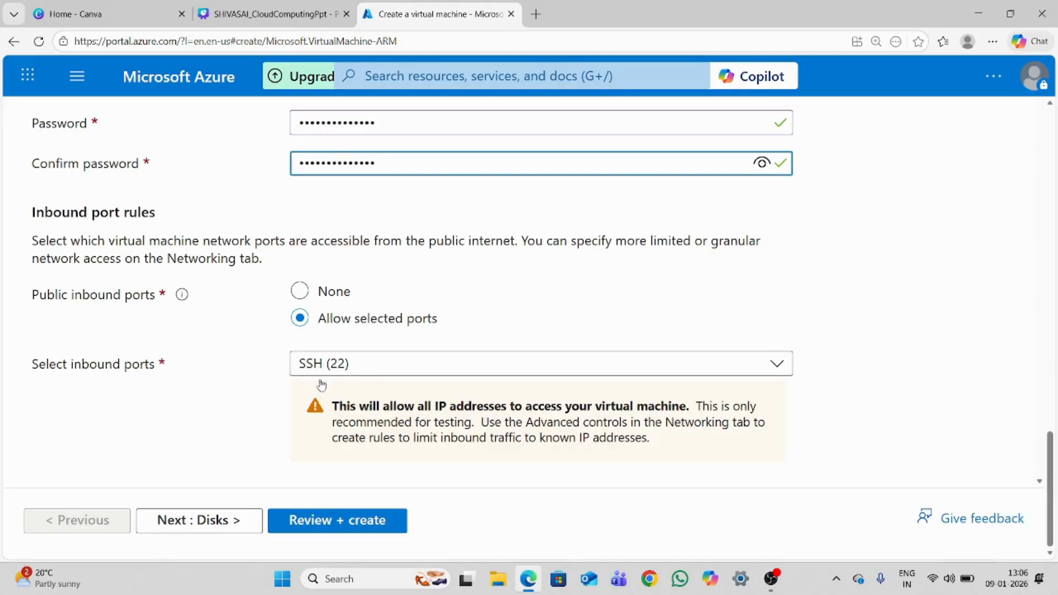
{"action": "left_click", "coordinate": [215, 523]}
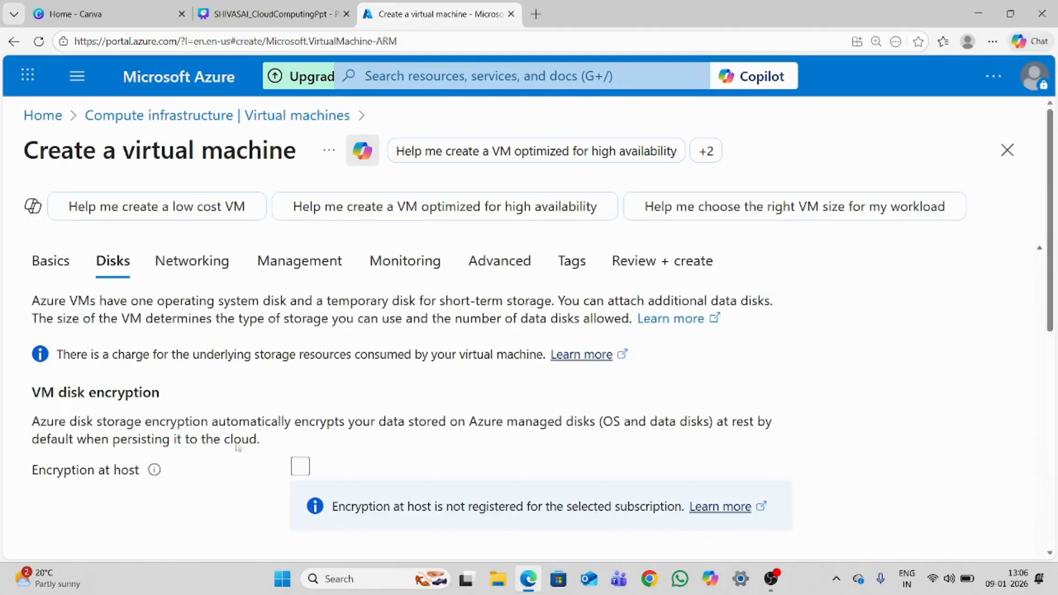
{"action": "scroll", "coordinate": [1052, 167], "scroll_direction": "down", "scroll_amount": 5}
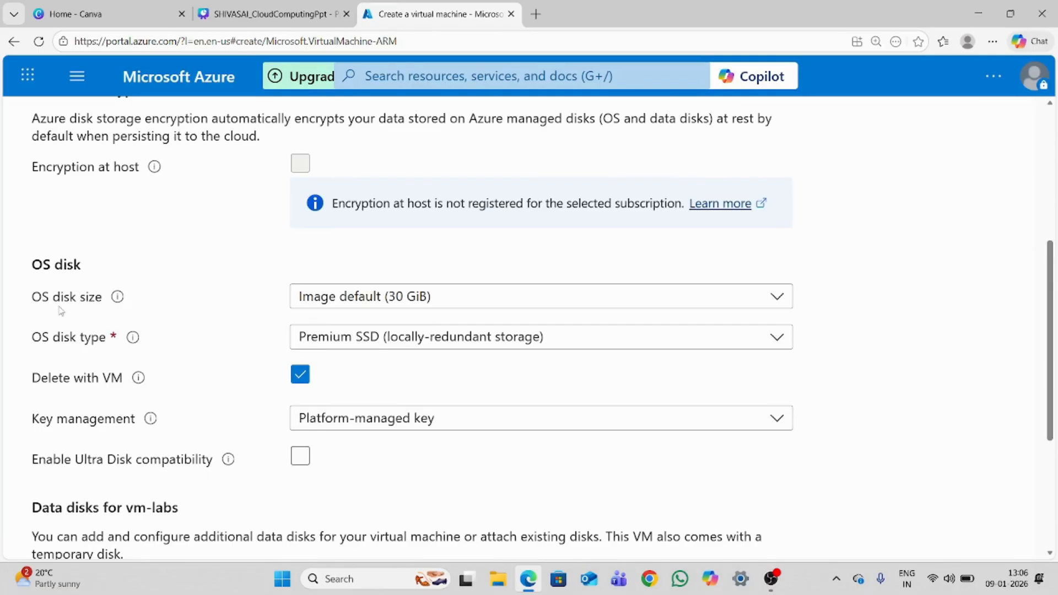
{"action": "left_click_drag", "start_coordinate": [20, 305], "coordinate": [107, 299]}
{"action": "left_click", "coordinate": [262, 307]}
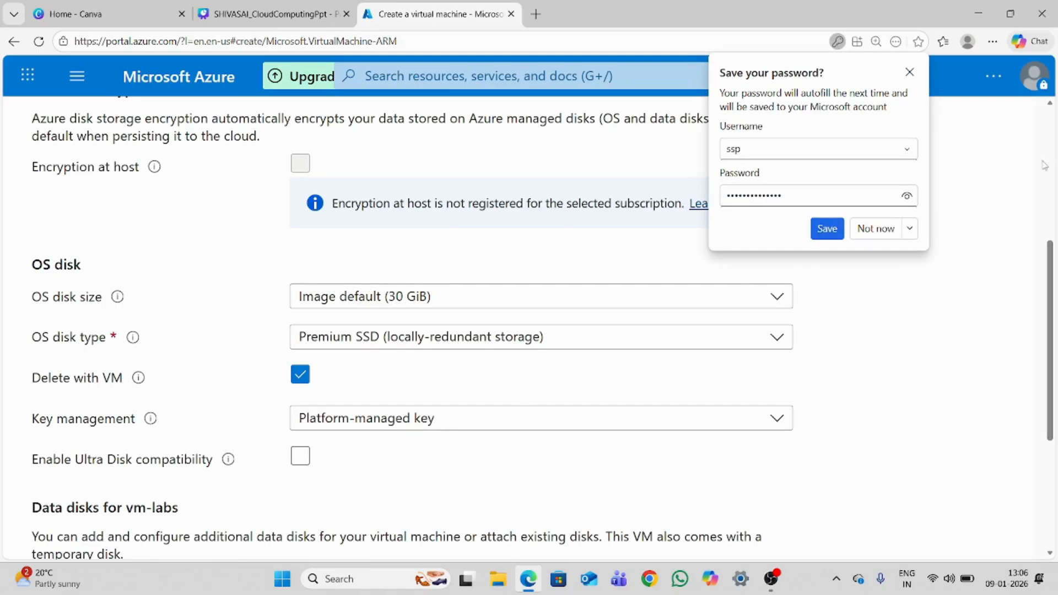
{"action": "left_click", "coordinate": [912, 72]}
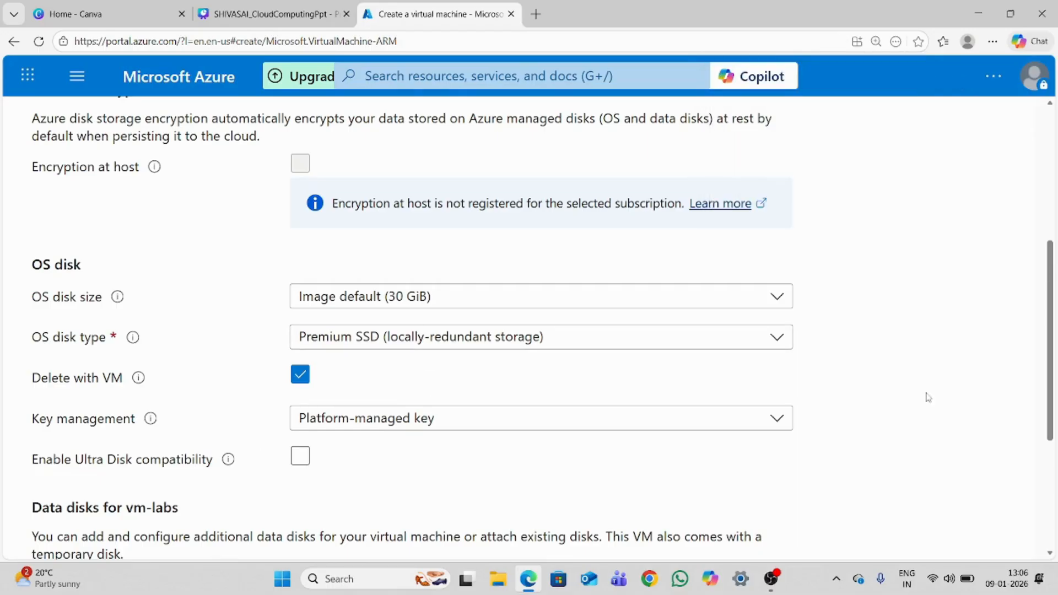
Keep the default OS disk and data disk settings and continue to the networking settings
{"action": "scroll", "coordinate": [344, 332], "scroll_direction": "down", "scroll_amount": 2}
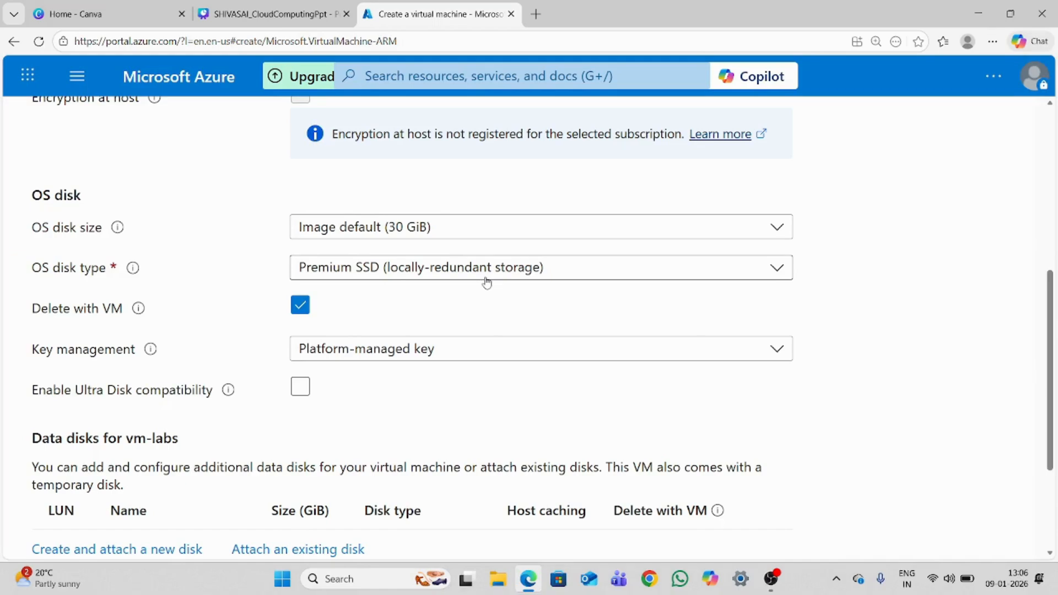
{"action": "left_click_drag", "start_coordinate": [1050, 310], "coordinate": [1048, 438]}
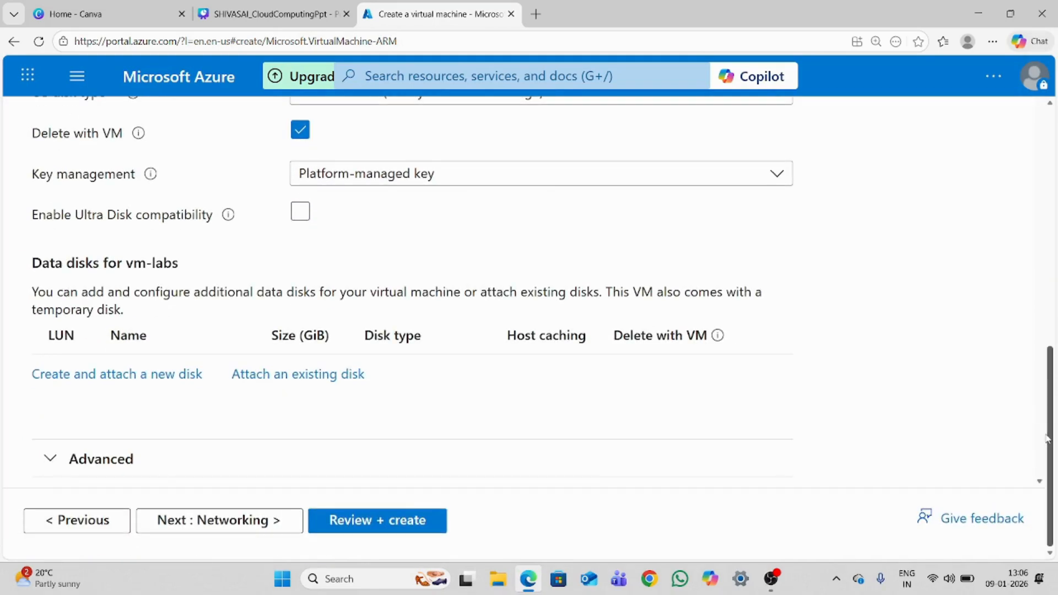
{"action": "left_click_drag", "start_coordinate": [1042, 384], "coordinate": [1023, 439]}
{"action": "left_click", "coordinate": [263, 521]}
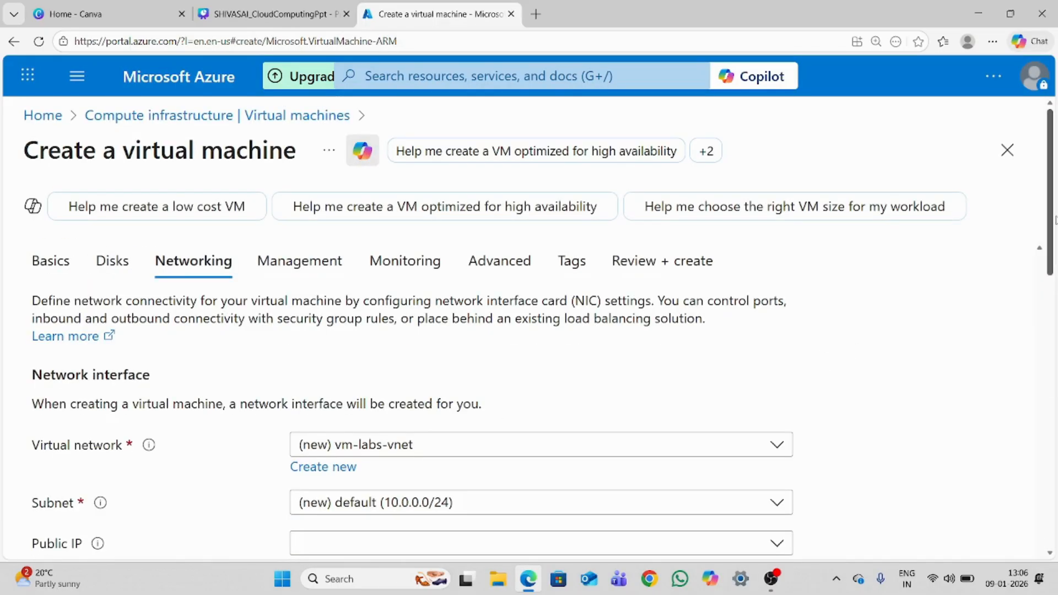
Keep the default networking and management settings and continue to the monitoring settings
{"action": "scroll", "coordinate": [1036, 250], "scroll_direction": "down", "scroll_amount": 3}
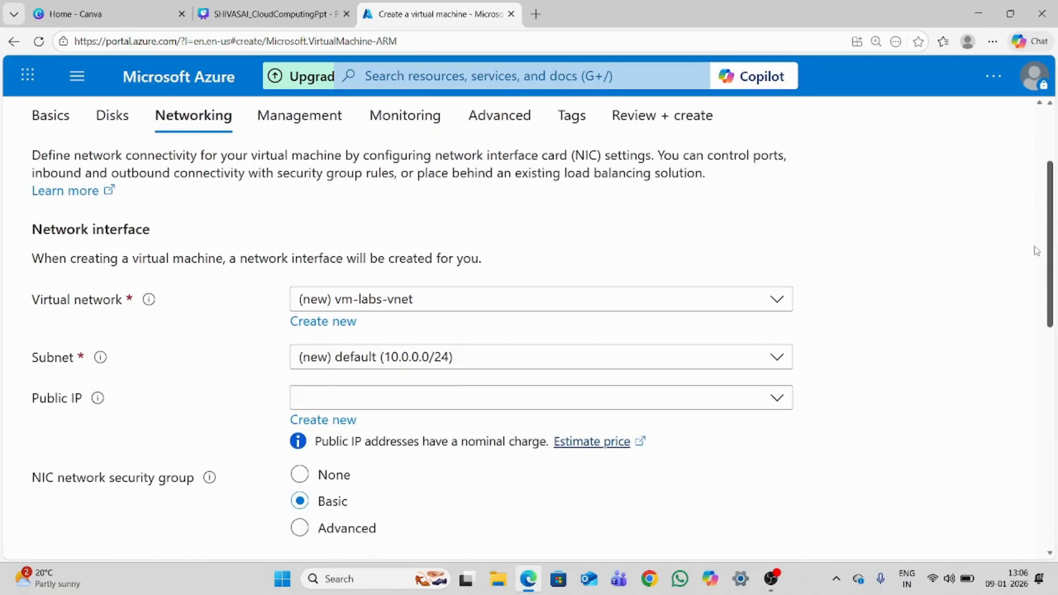
{"action": "scroll", "coordinate": [1037, 250], "scroll_direction": "down", "scroll_amount": 12}
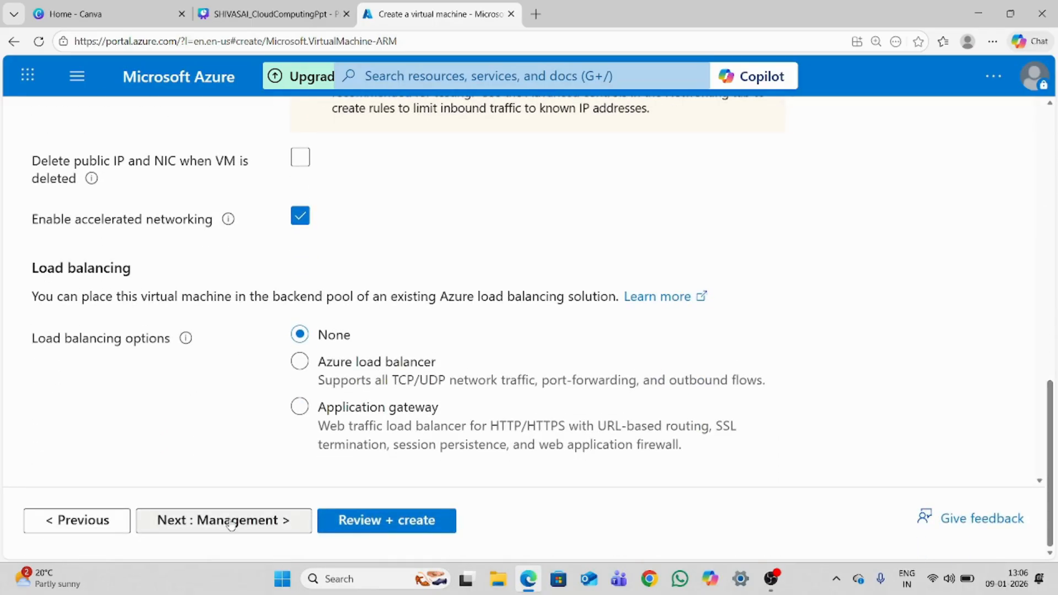
{"action": "left_click", "coordinate": [258, 527]}
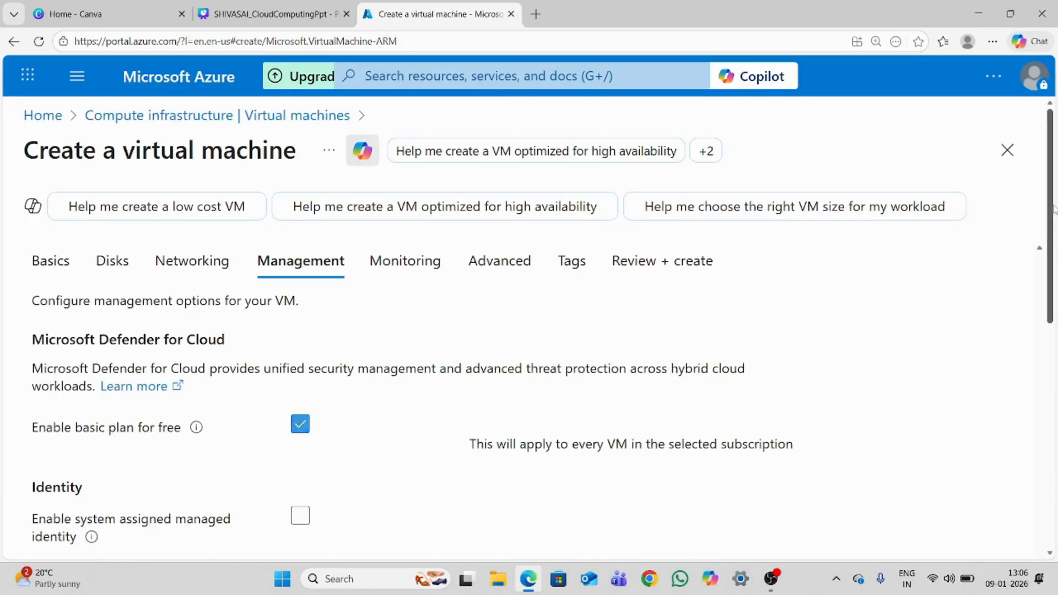
{"action": "scroll", "coordinate": [275, 490], "scroll_direction": "down", "scroll_amount": 10}
{"action": "left_click", "coordinate": [217, 527]}
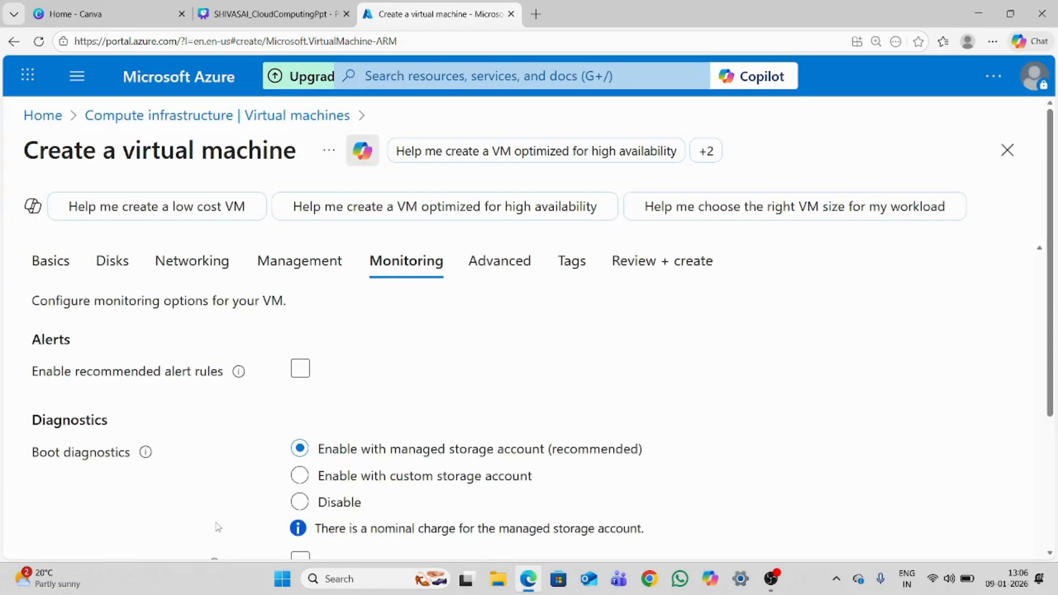
Keep the default monitoring and advanced settings and go to the final review, skipping the tags
{"action": "scroll", "coordinate": [420, 381], "scroll_direction": "down", "scroll_amount": 4}
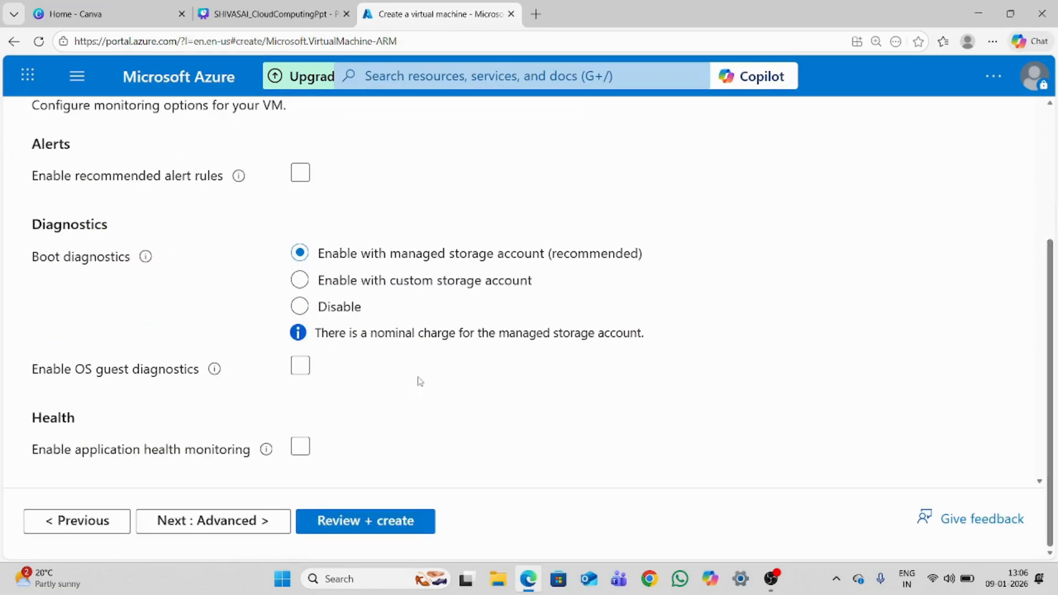
{"action": "left_click", "coordinate": [221, 520]}
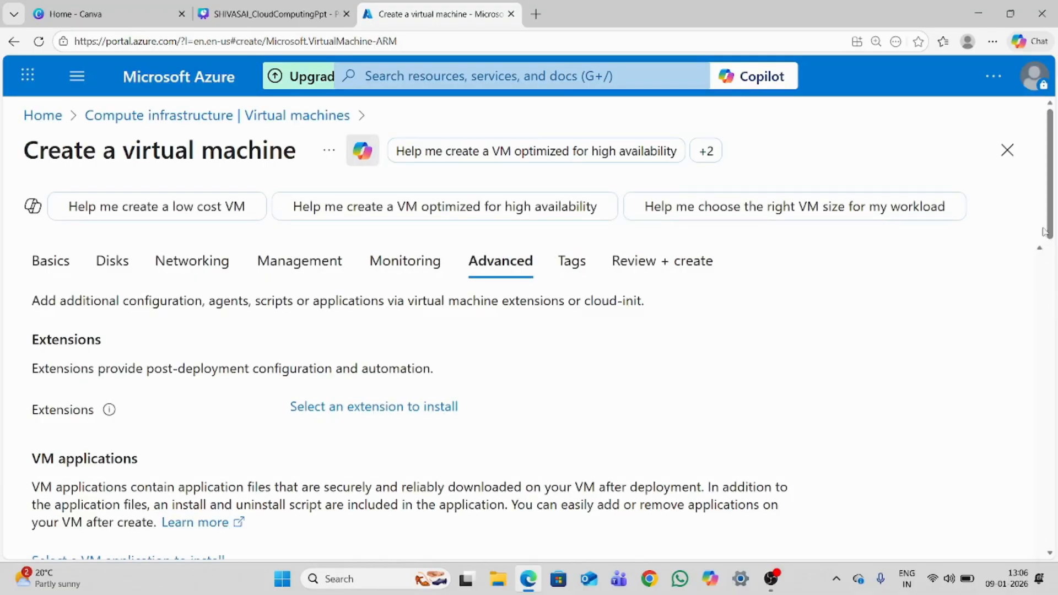
{"action": "scroll", "coordinate": [558, 501], "scroll_direction": "down", "scroll_amount": 10}
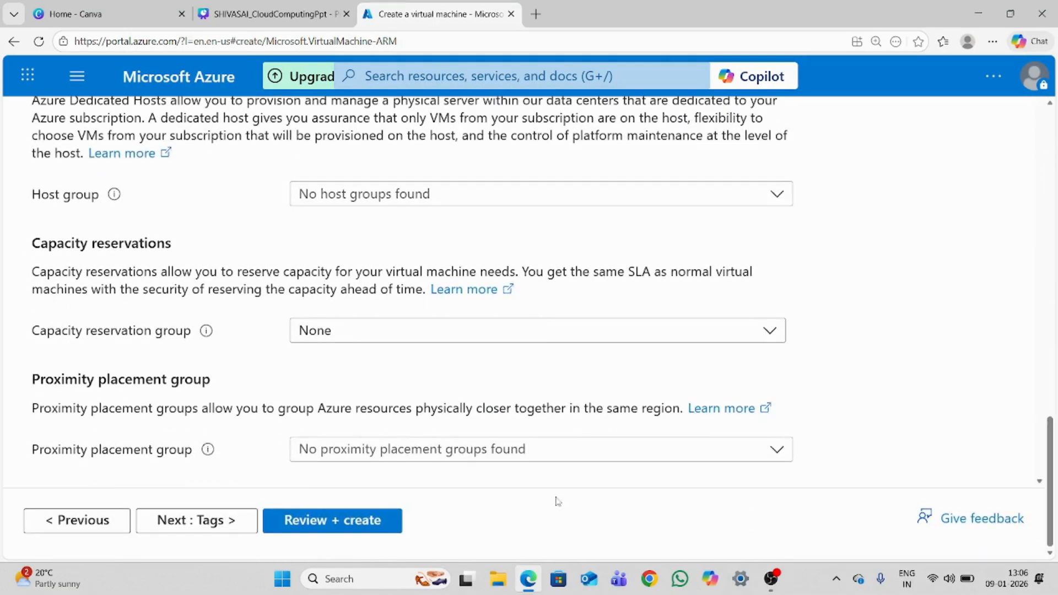
{"action": "left_click", "coordinate": [330, 520]}
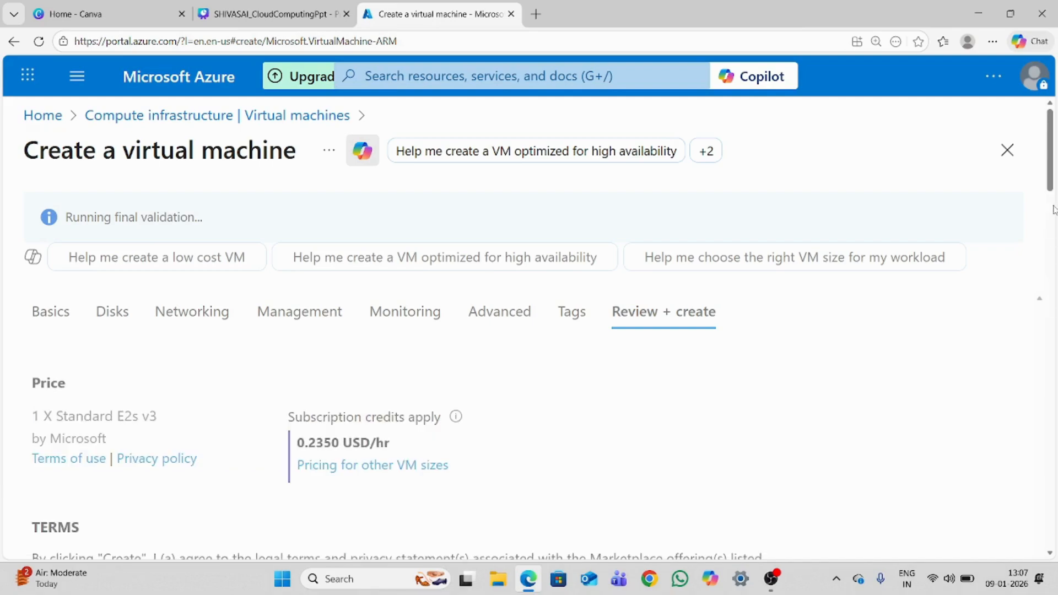
Review the configuration summary through to the advanced settings and create the virtual machine
{"action": "left_click_drag", "start_coordinate": [1049, 164], "coordinate": [490, 204]}
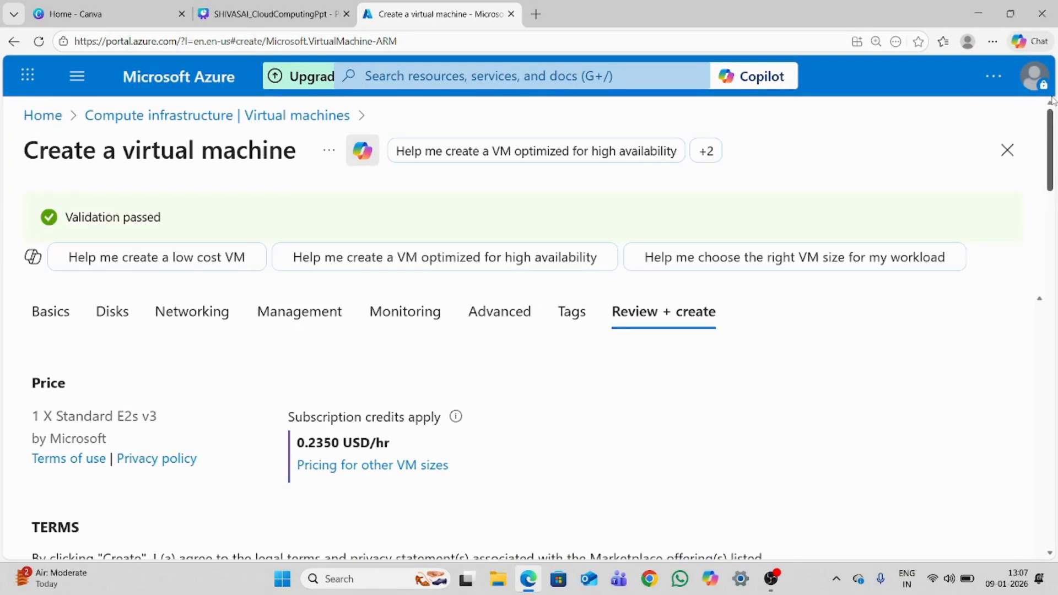
{"action": "scroll", "coordinate": [1036, 276], "scroll_direction": "down", "scroll_amount": 20}
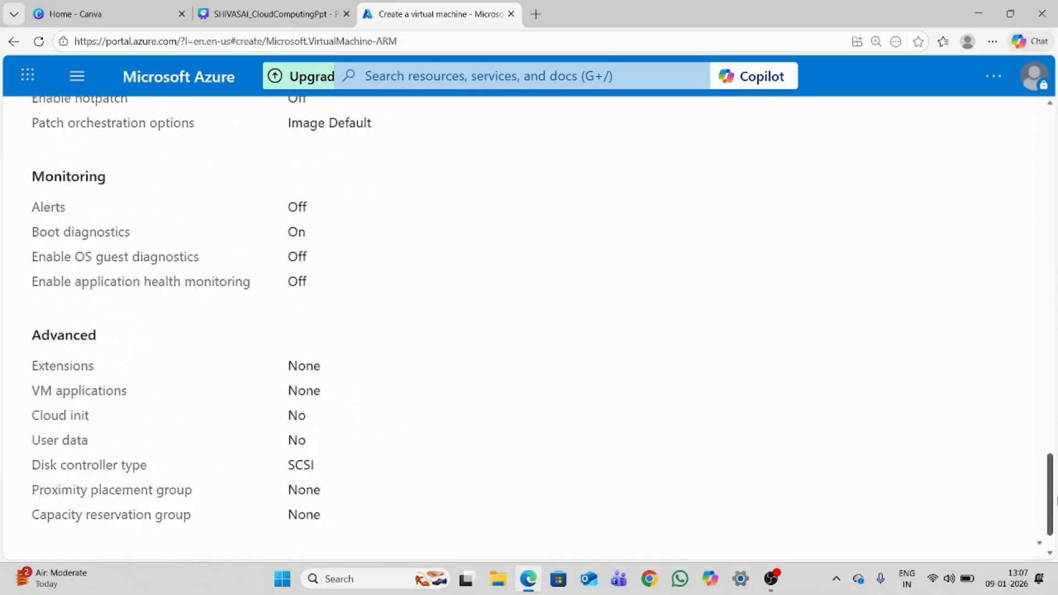
{"action": "left_click", "coordinate": [249, 532]}
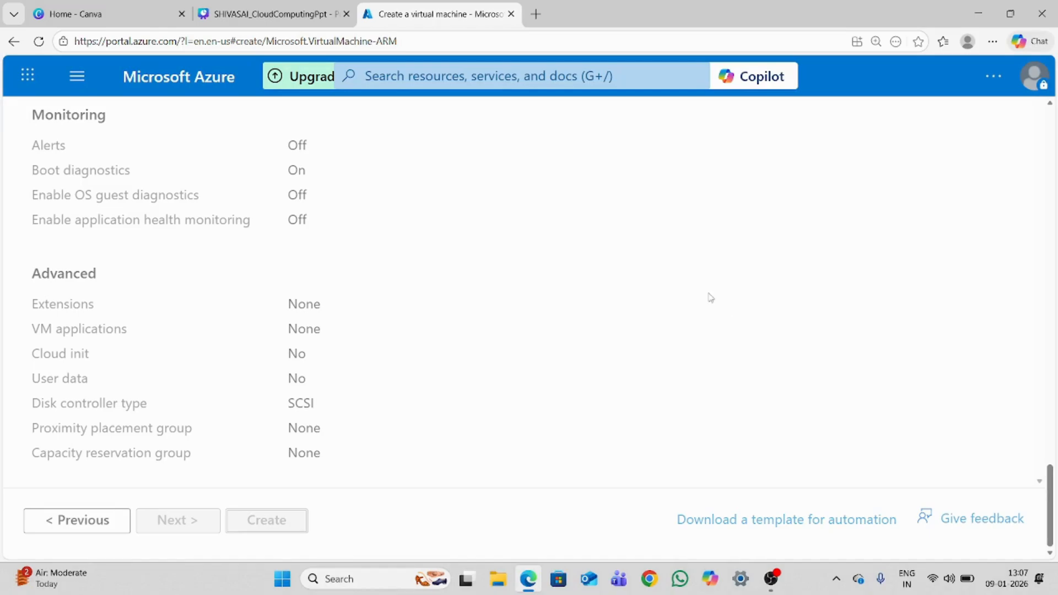
Open the deployment details from the deployment notification, declining to discard unsaved edits, and dismiss the notification
{"action": "left_click_drag", "start_coordinate": [1050, 501], "coordinate": [1000, 57]}
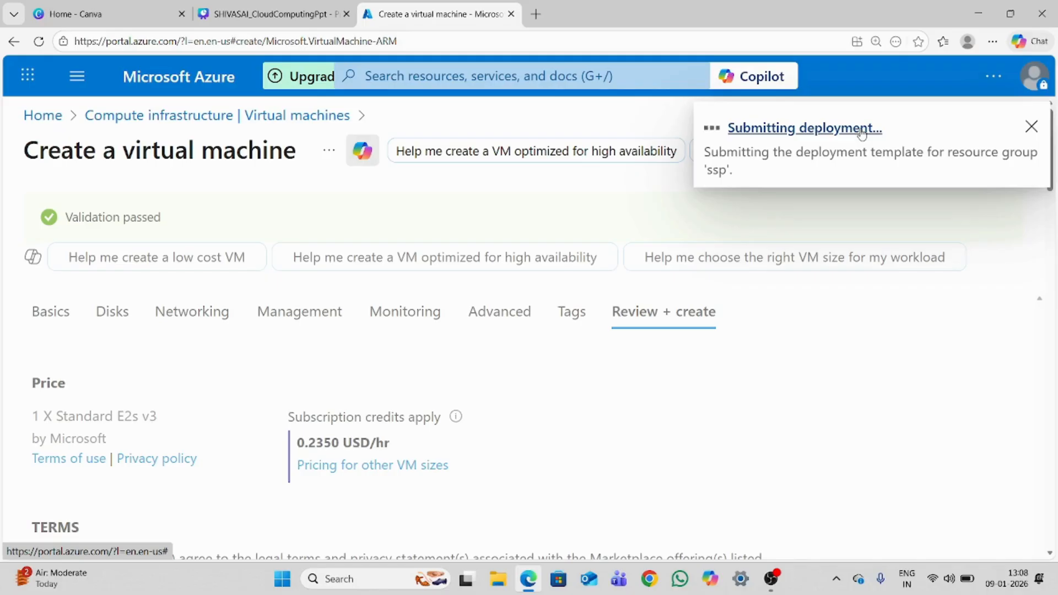
{"action": "left_click", "coordinate": [861, 130]}
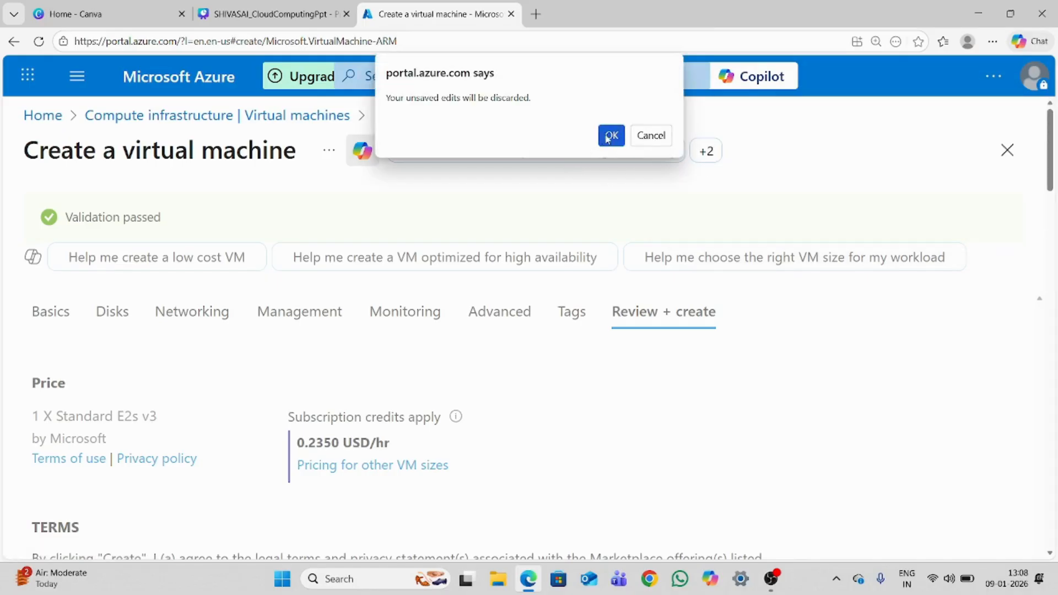
{"action": "left_click", "coordinate": [646, 141]}
{"action": "left_click_drag", "start_coordinate": [1053, 179], "coordinate": [1052, 529]}
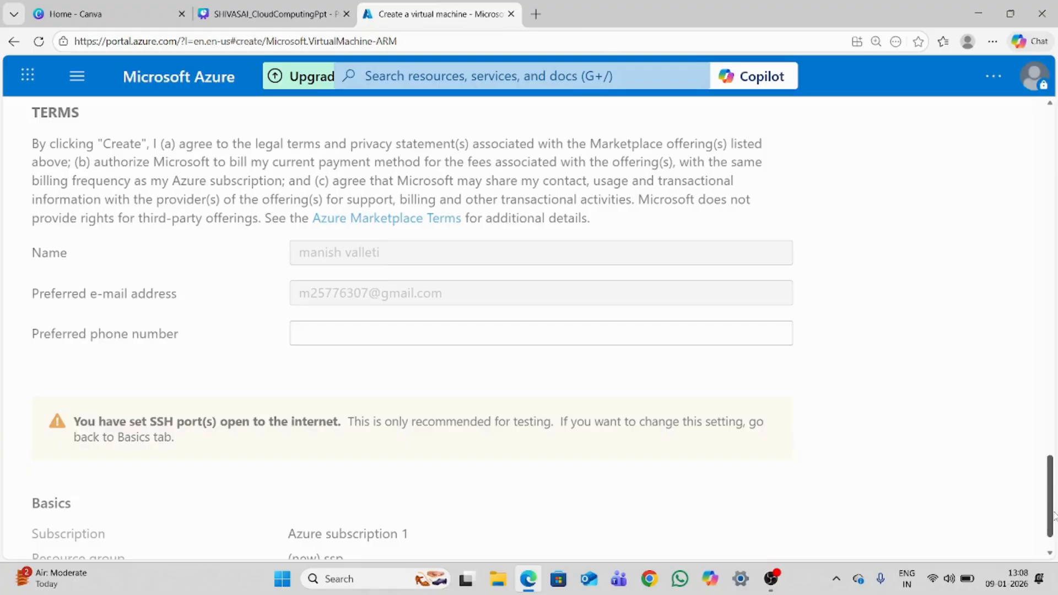
{"action": "left_click", "coordinate": [799, 131]}
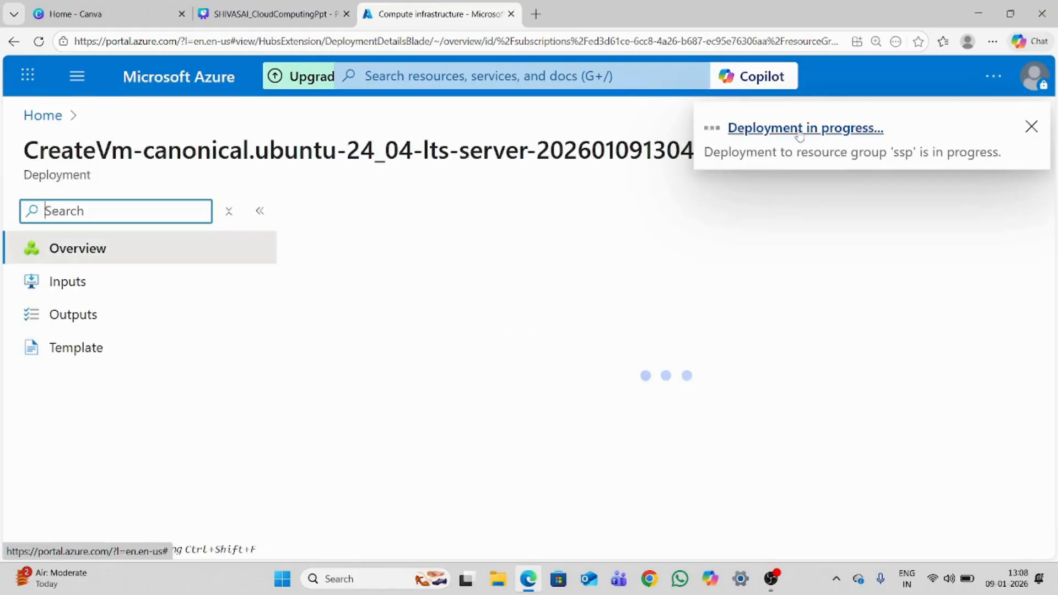
{"action": "left_click", "coordinate": [1030, 126]}
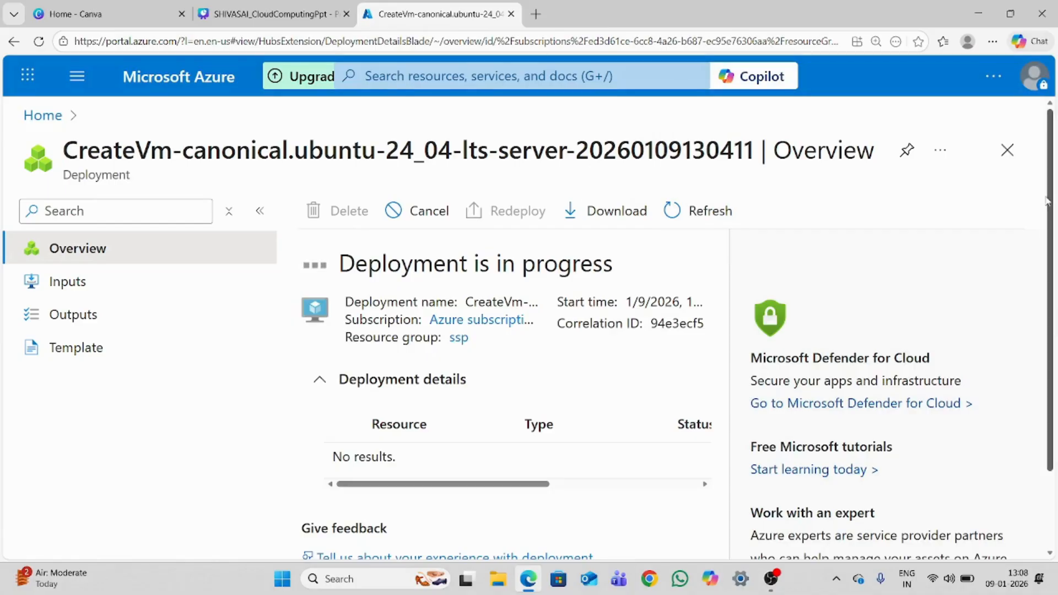
Search the portal for "virtual", open the Virtual machines service and look through the list of virtual machines
{"action": "scroll", "coordinate": [1055, 341], "scroll_direction": "down", "scroll_amount": 2}
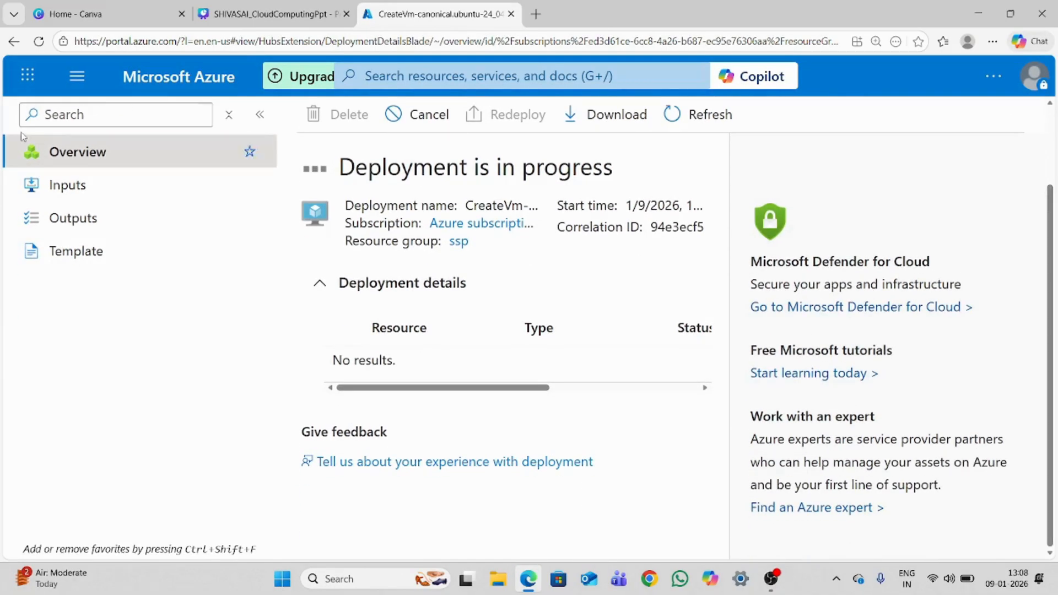
{"action": "left_click", "coordinate": [418, 66]}
{"action": "type", "text": "virtual"}
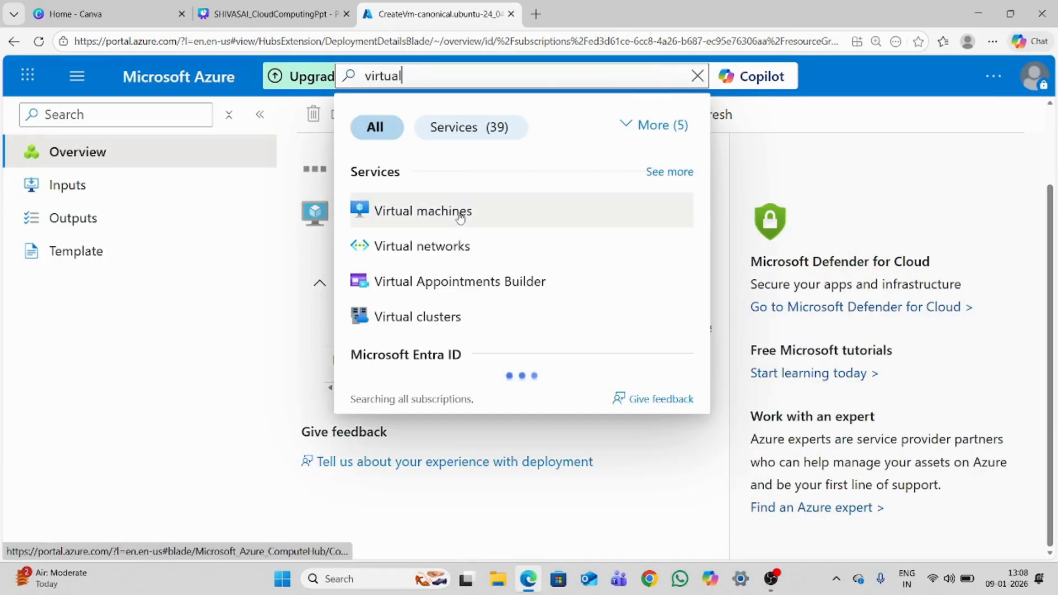
{"action": "left_click", "coordinate": [460, 215]}
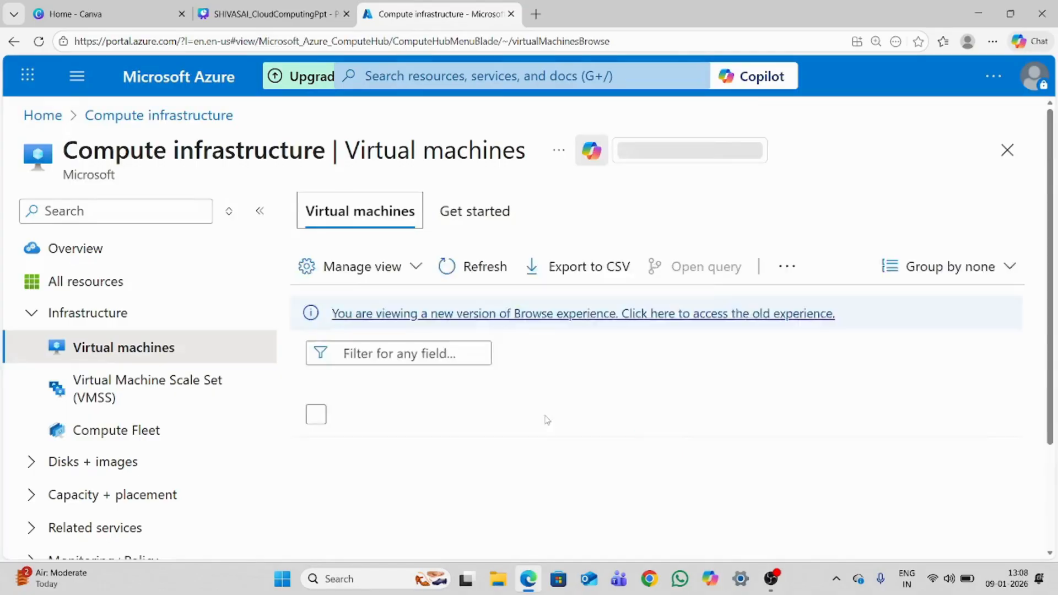
{"action": "scroll", "coordinate": [546, 421], "scroll_direction": "down", "scroll_amount": 1}
{"action": "left_click_drag", "start_coordinate": [1050, 242], "coordinate": [1047, 329]}
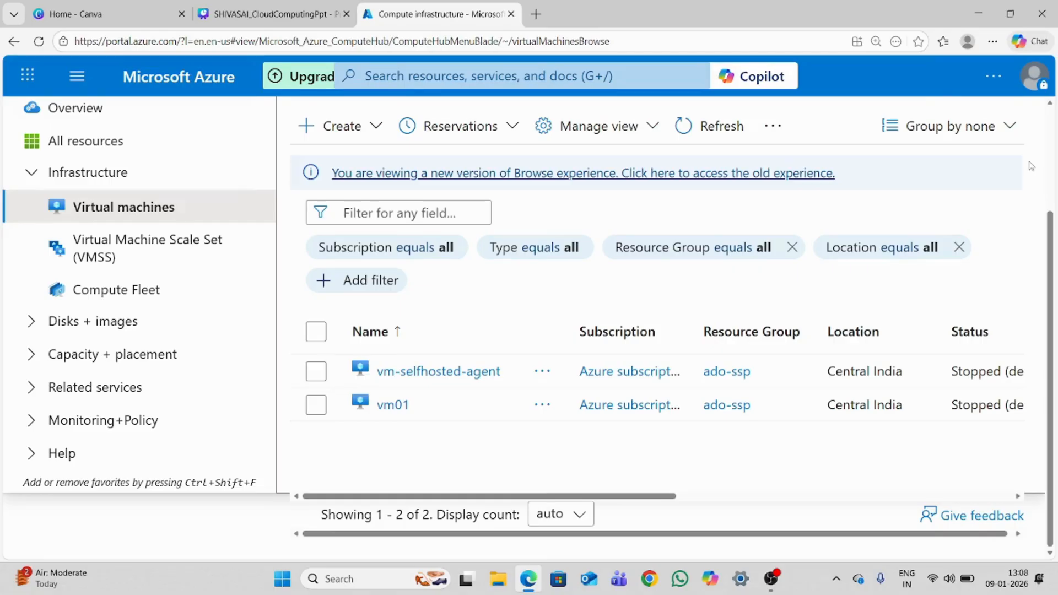
Check the deployment to resource group ssp in the notifications and show the options for creating virtual machines
{"action": "key", "text": "ctrl+minus"}
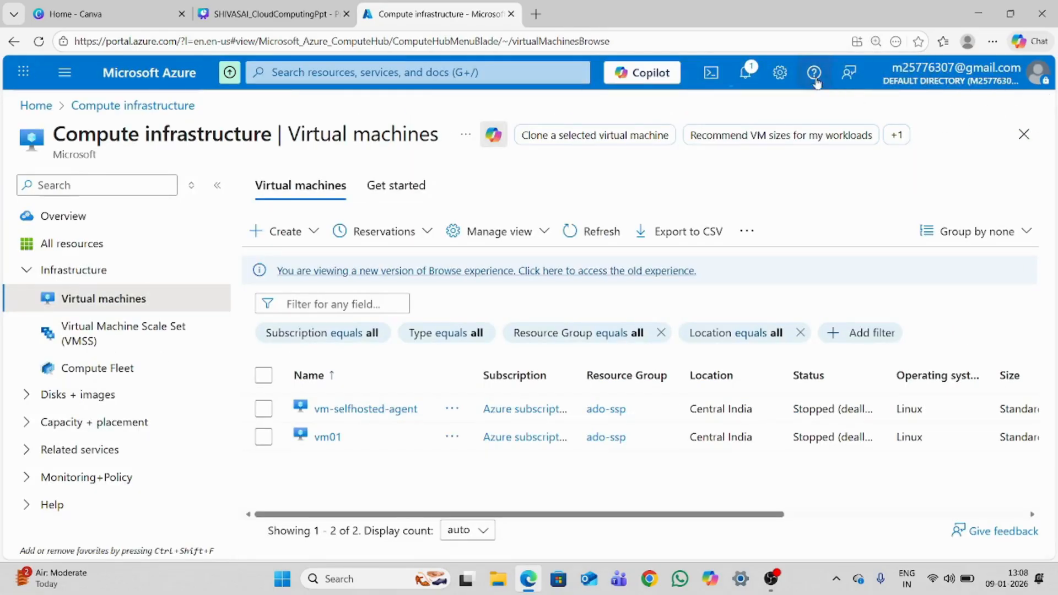
{"action": "left_click", "coordinate": [745, 73]}
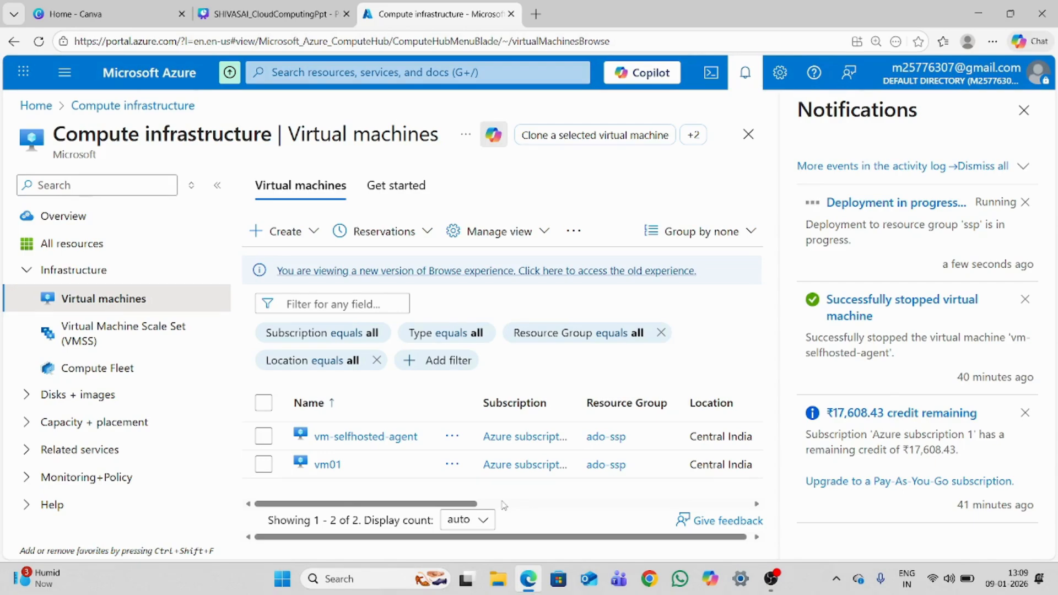
{"action": "left_click", "coordinate": [294, 238]}
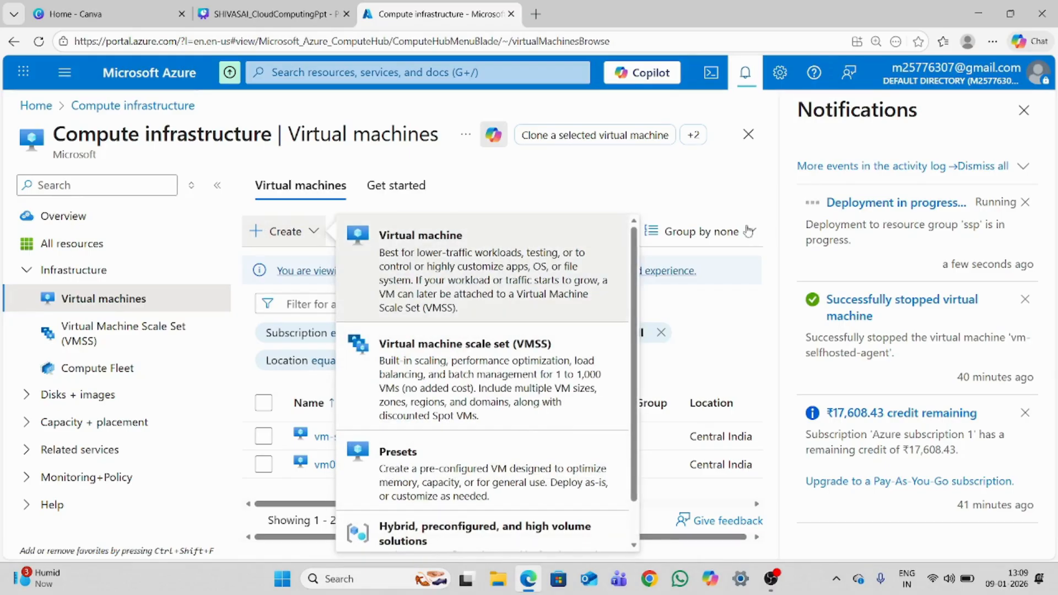
Start another virtual machine form, review its administrator authentication options and set the authentication type to Password
{"action": "left_click", "coordinate": [432, 259]}
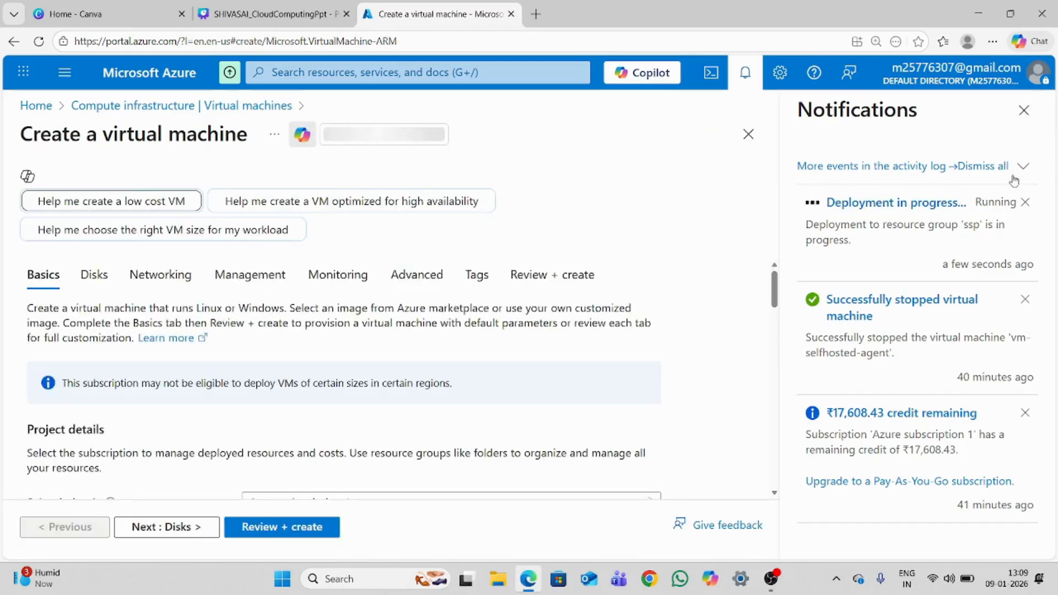
{"action": "left_click", "coordinate": [1023, 111]}
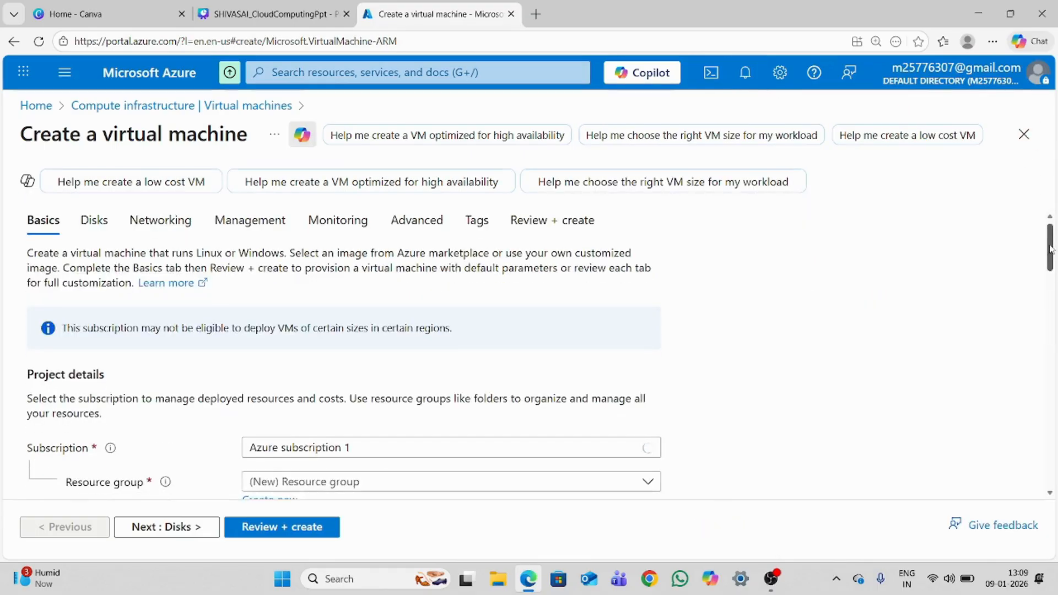
{"action": "left_click_drag", "start_coordinate": [1050, 248], "coordinate": [1055, 429]}
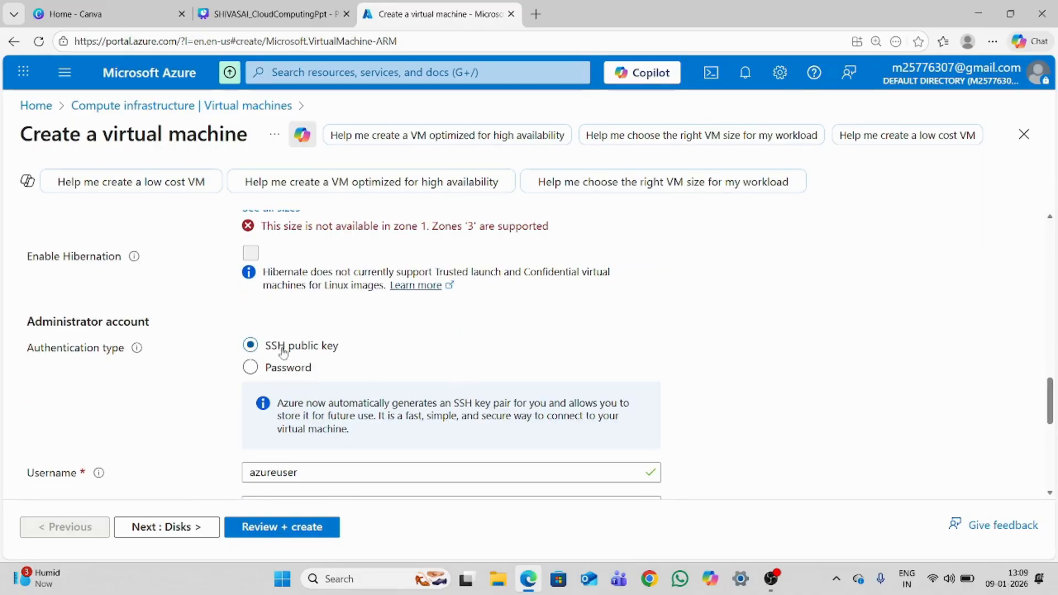
{"action": "left_click_drag", "start_coordinate": [338, 350], "coordinate": [265, 357]}
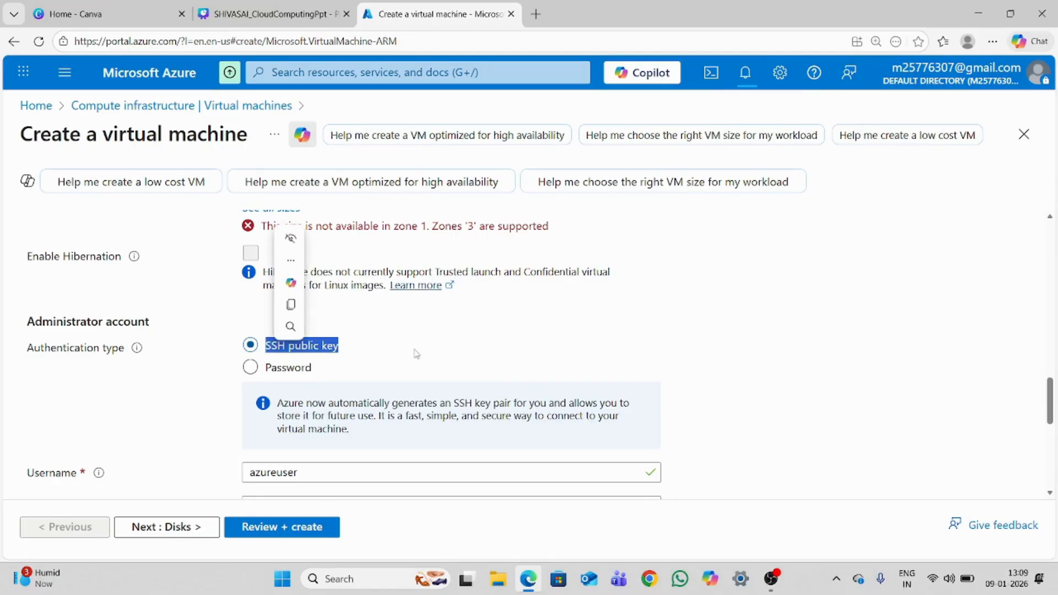
{"action": "left_click", "coordinate": [416, 354]}
{"action": "left_click", "coordinate": [250, 367]}
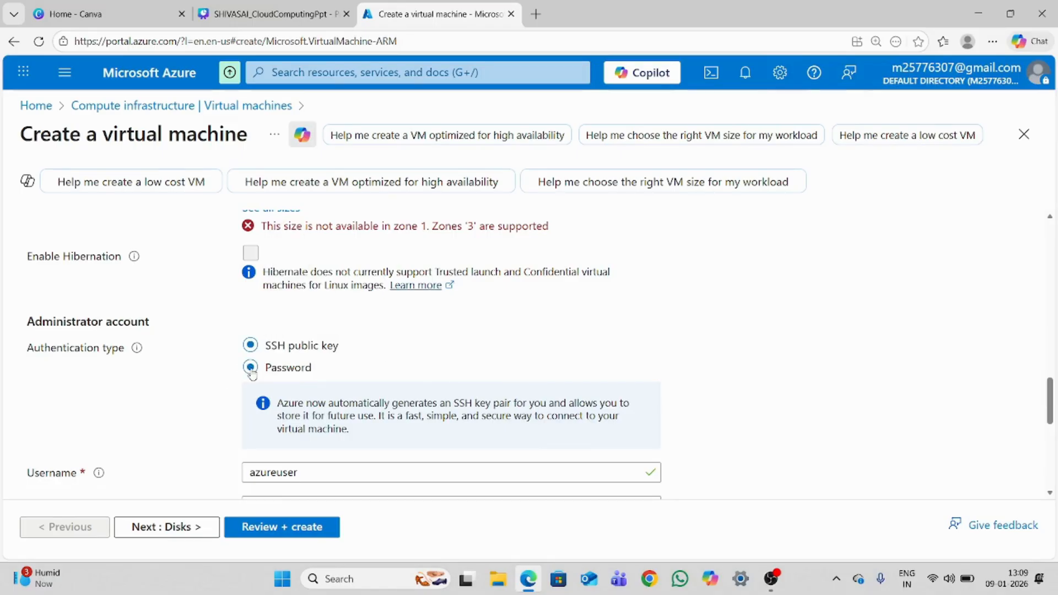
{"action": "left_click", "coordinate": [364, 410]}
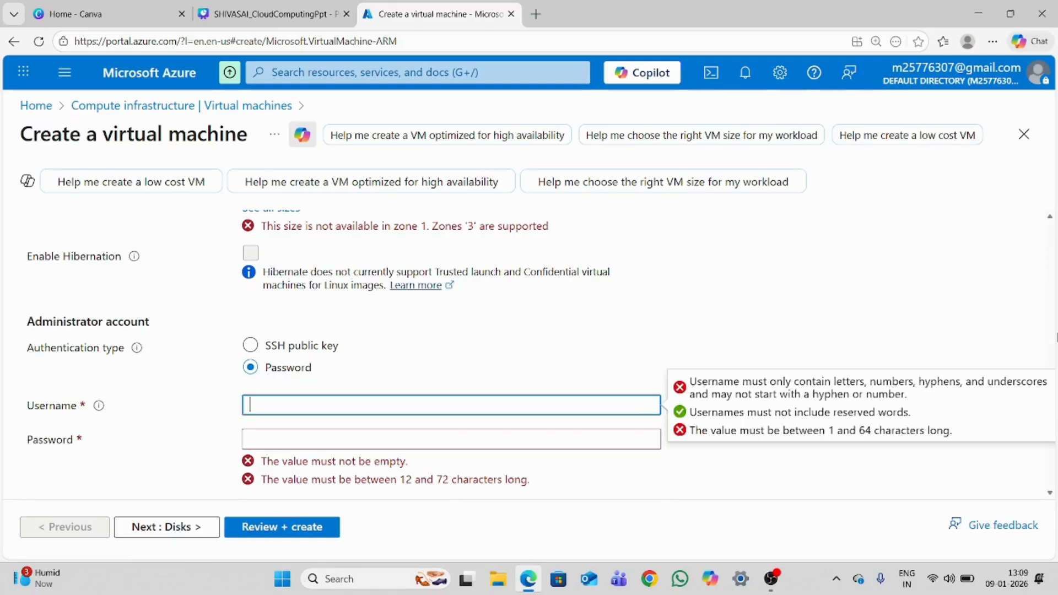
{"action": "left_click", "coordinate": [303, 441]}
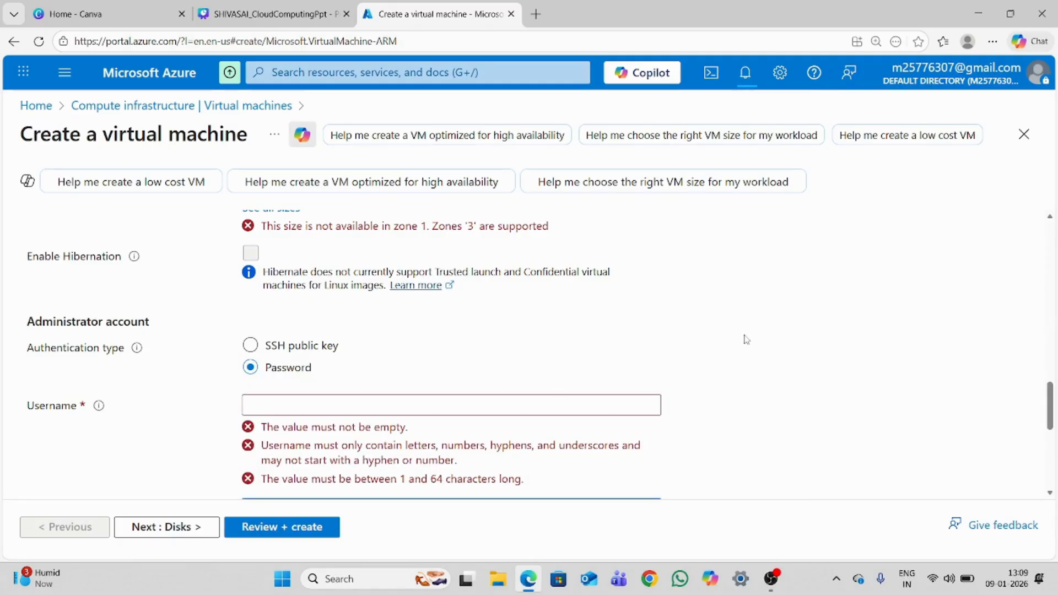
{"action": "left_click_drag", "start_coordinate": [1051, 406], "coordinate": [1030, 409]}
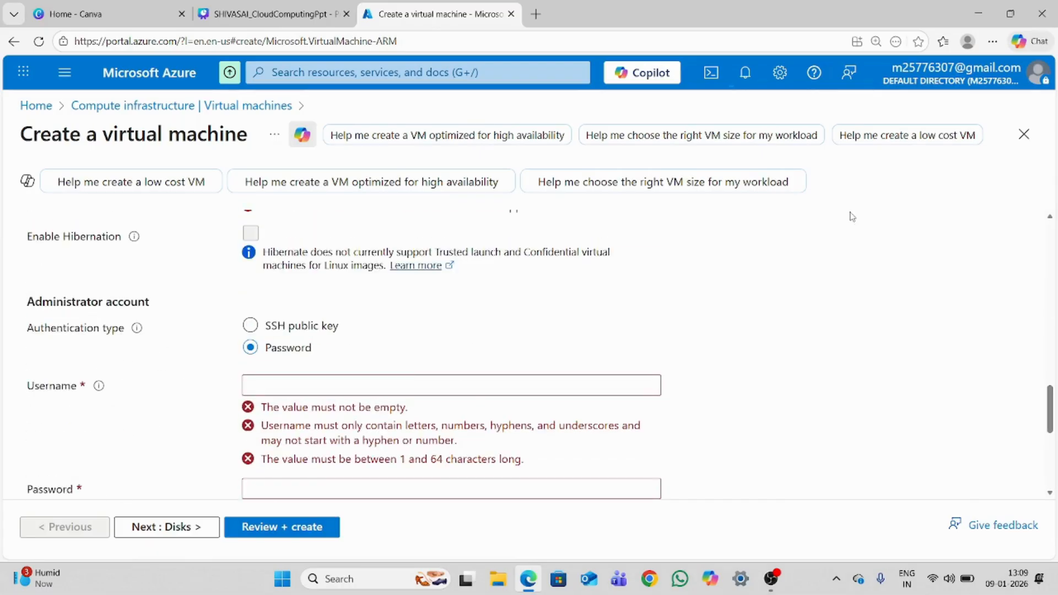
Open the running deployment's details from its notification, discarding the unsaved form edits, and close the notifications
{"action": "left_click", "coordinate": [744, 73]}
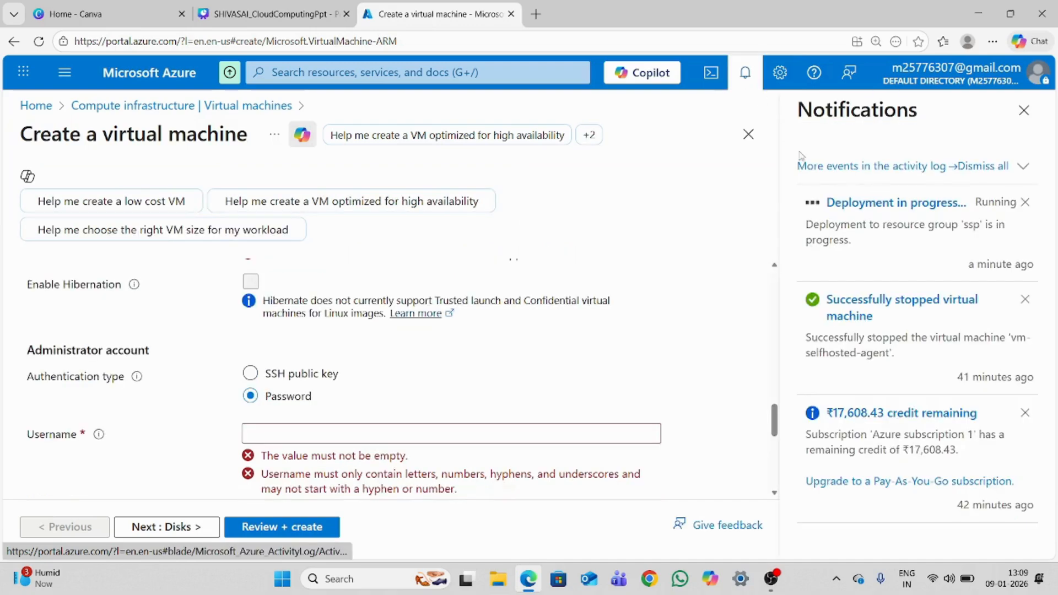
{"action": "left_click", "coordinate": [875, 204]}
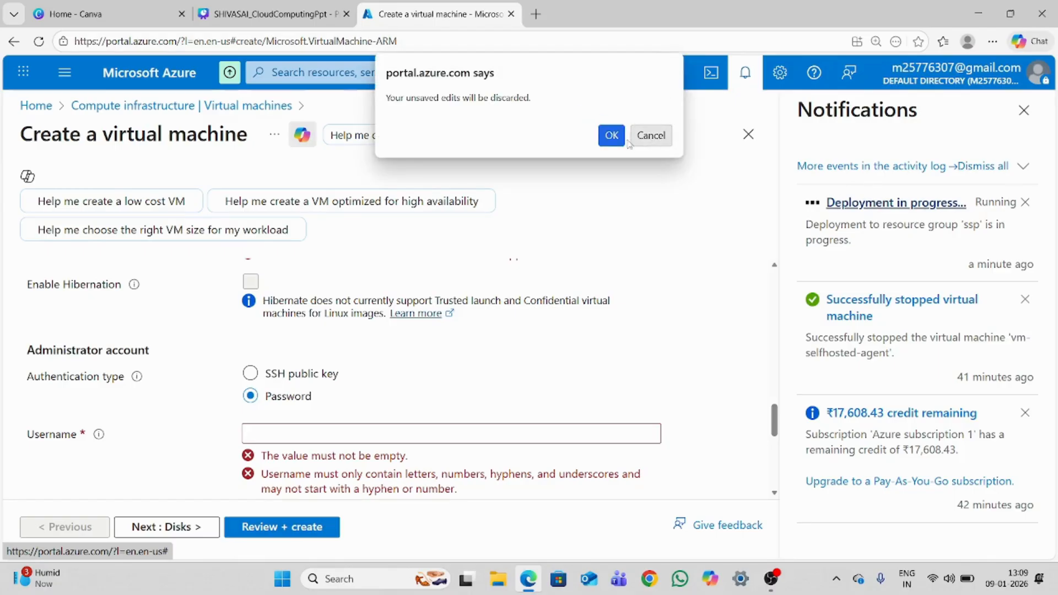
{"action": "left_click", "coordinate": [611, 136]}
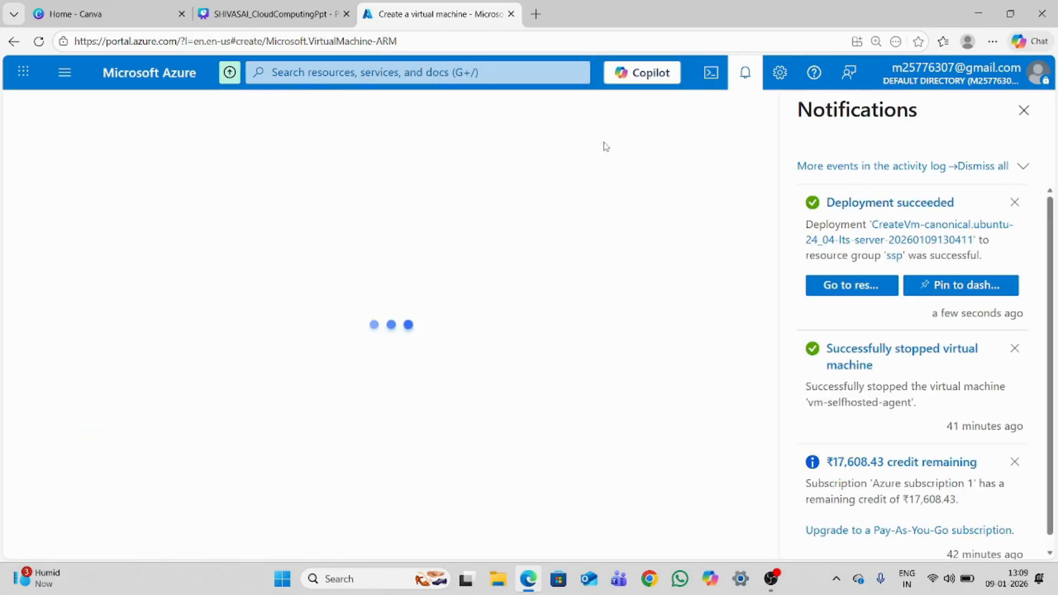
{"action": "left_click", "coordinate": [1024, 110]}
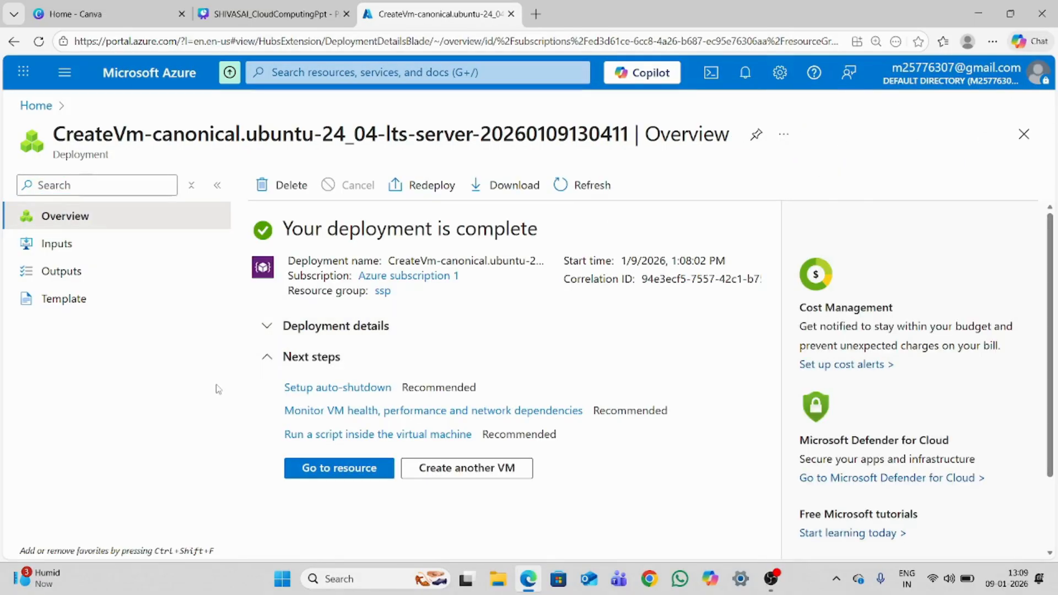
Go to the deployed vm-labs resource and copy its primary NIC public IP address
{"action": "left_click", "coordinate": [345, 477]}
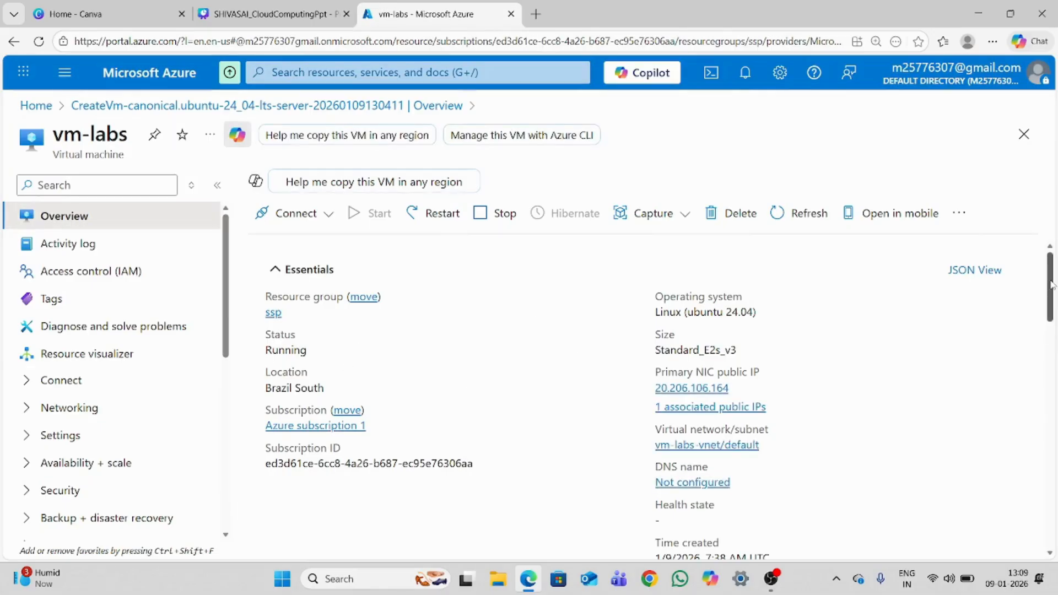
{"action": "mouse_move", "coordinate": [1050, 287]}
{"action": "left_mouse_down"}
{"action": "mouse_move", "coordinate": [1049, 318]}
{"action": "mouse_move", "coordinate": [1042, 270]}
{"action": "left_mouse_up"}
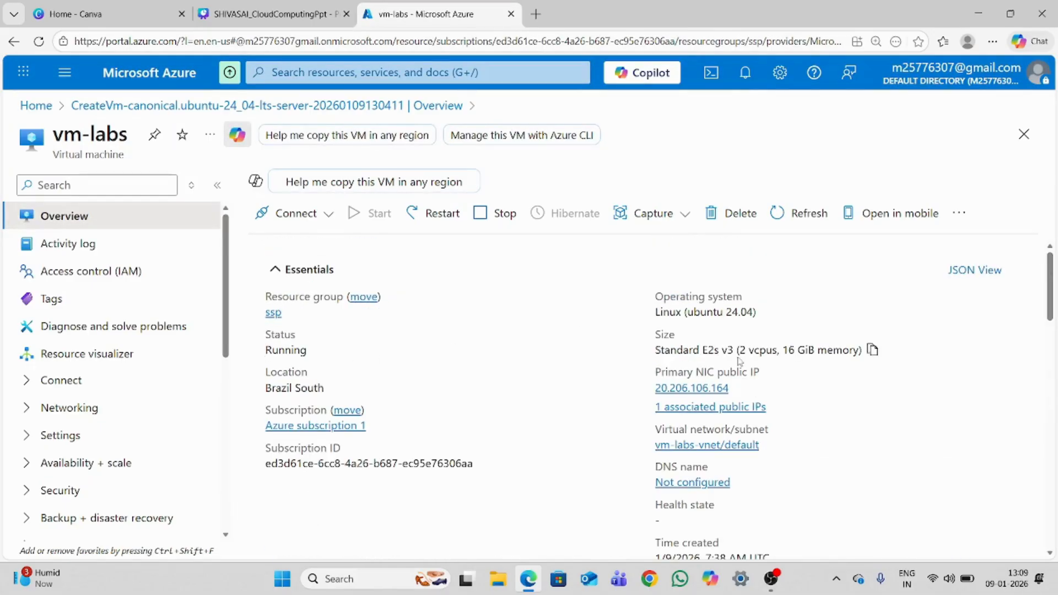
{"action": "mouse_move", "coordinate": [738, 388]}
{"action": "left_click", "coordinate": [739, 388]}
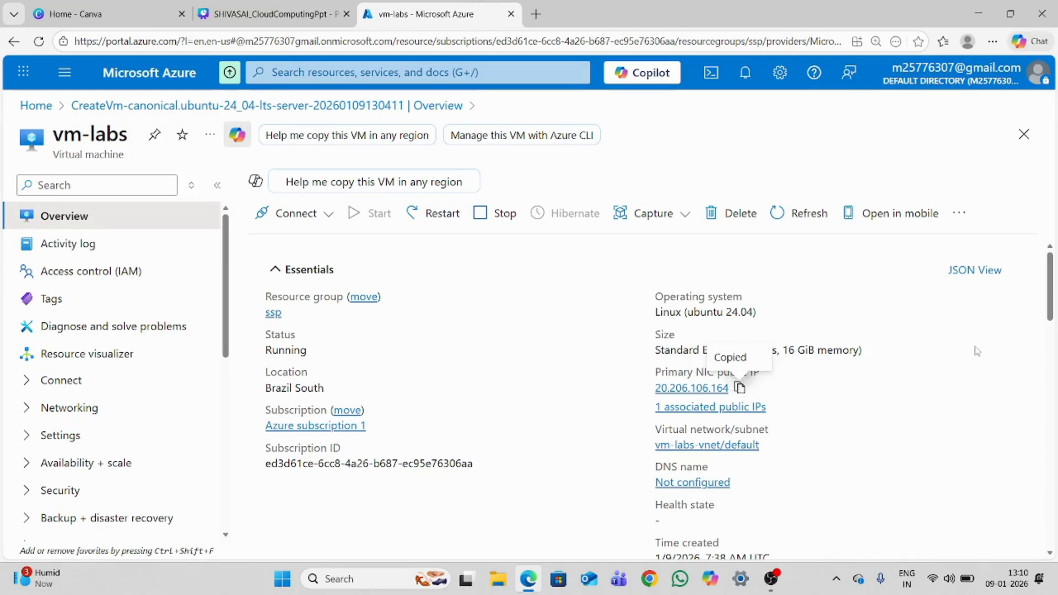
Open the Serial console of the vm-labs virtual machine
{"action": "left_click_drag", "start_coordinate": [222, 249], "coordinate": [224, 372]}
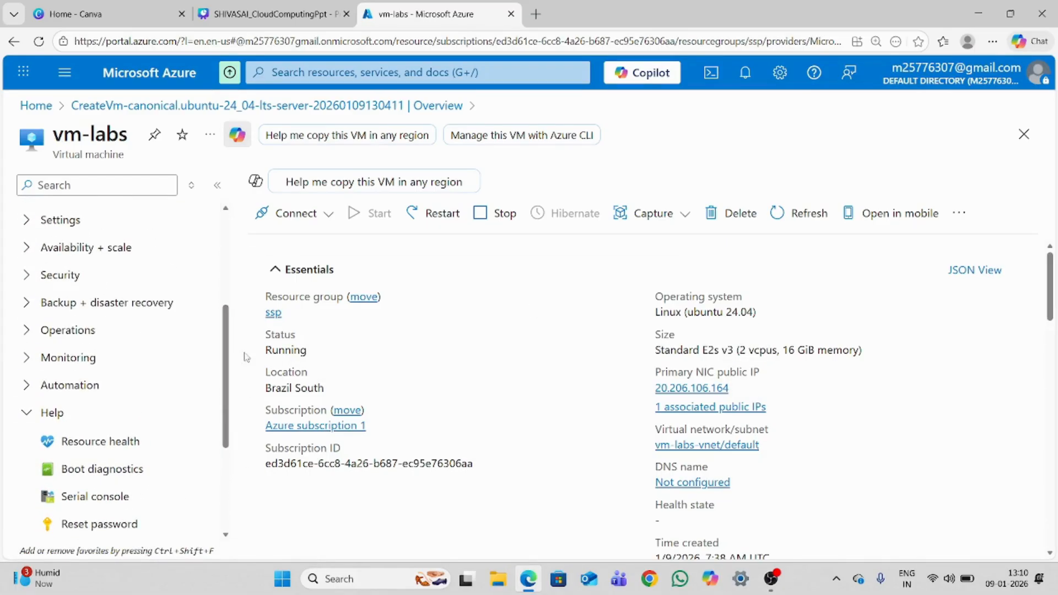
{"action": "left_click_drag", "start_coordinate": [223, 317], "coordinate": [222, 384]}
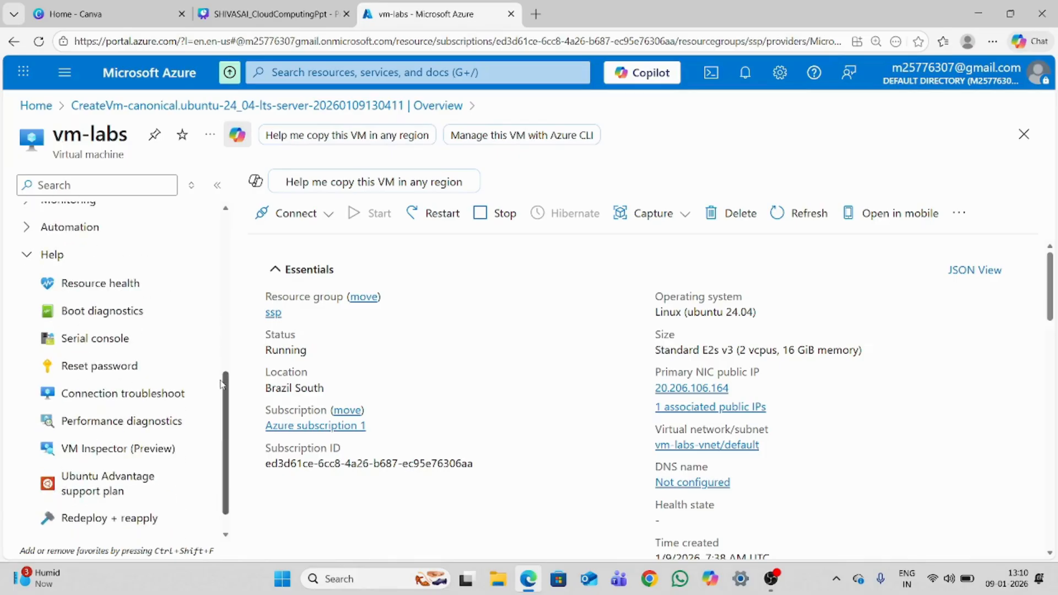
{"action": "left_click", "coordinate": [131, 347]}
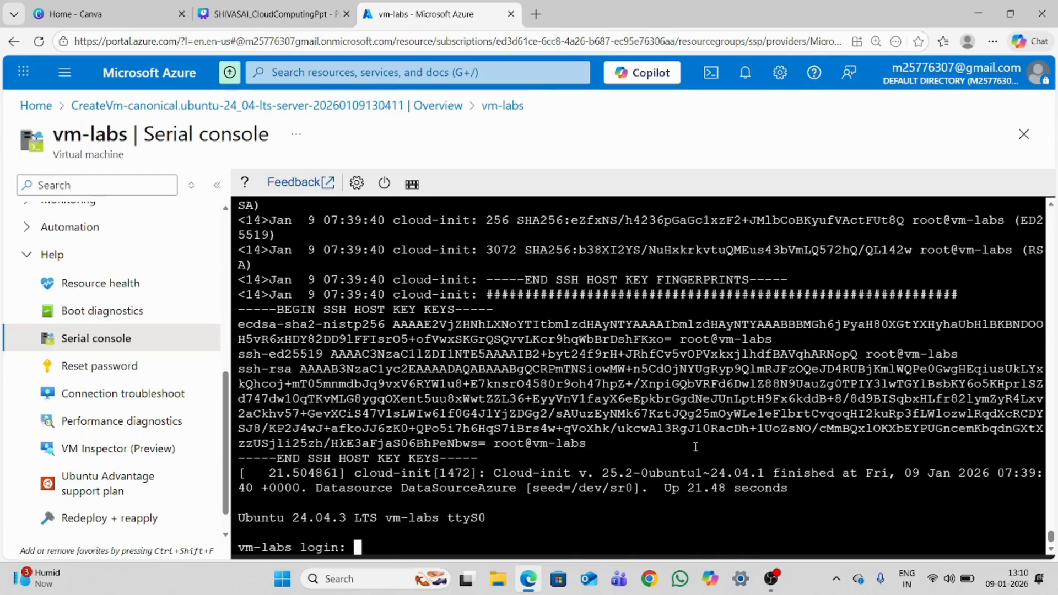
Log in to vm-labs as ssp with the account password and clear the terminal
{"action": "type", "text": "ssp"}
{"action": "key", "text": "Return"}
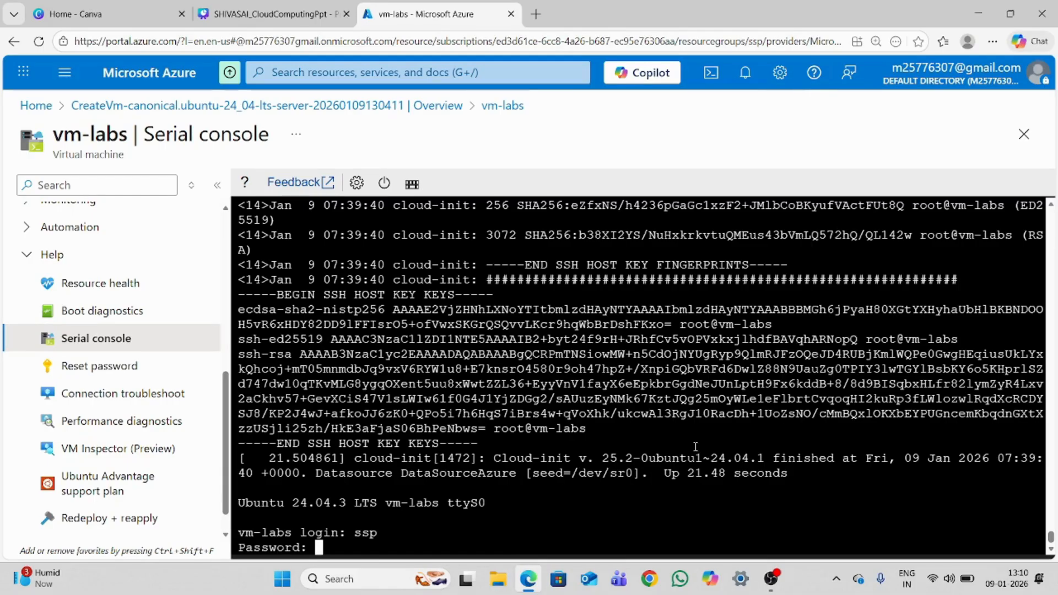
{"action": "key", "text": "Return"}
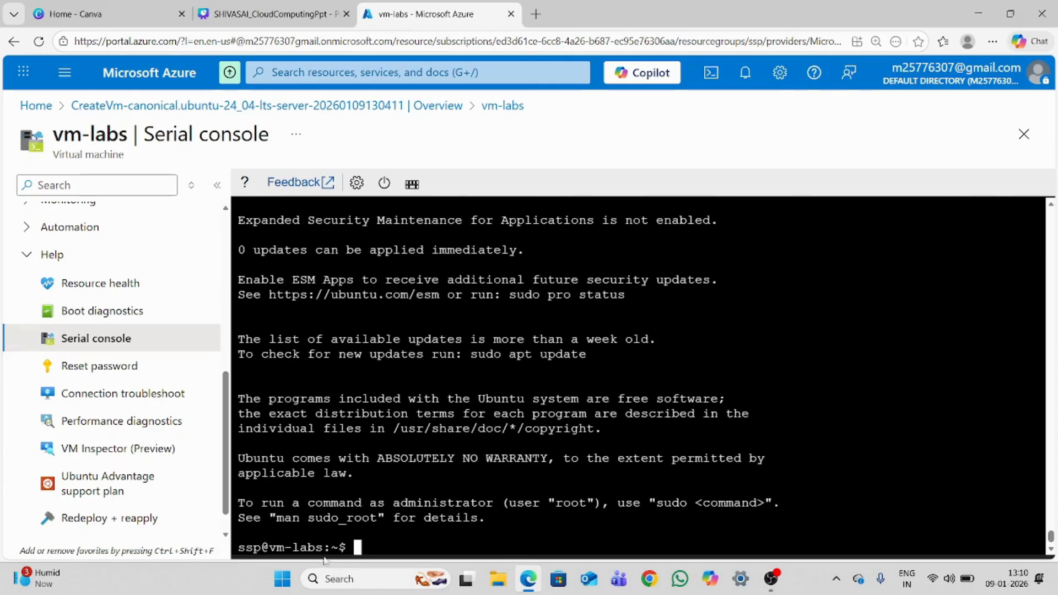
{"action": "type", "text": "clear"}
{"action": "key", "text": "Return"}
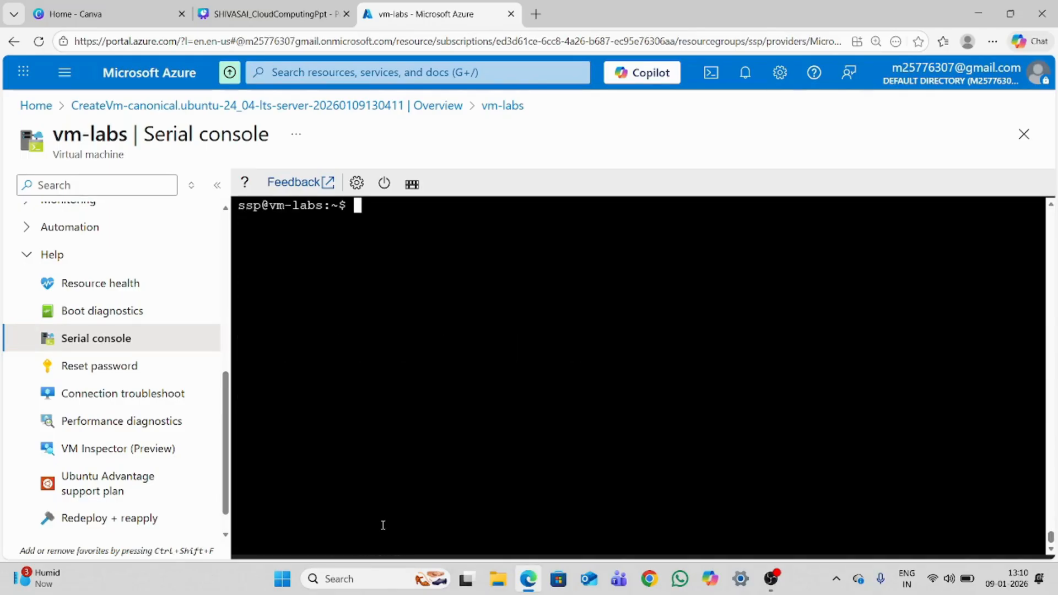
{"action": "left_click_drag", "start_coordinate": [262, 204], "coordinate": [241, 203]}
{"action": "left_click", "coordinate": [259, 219]}
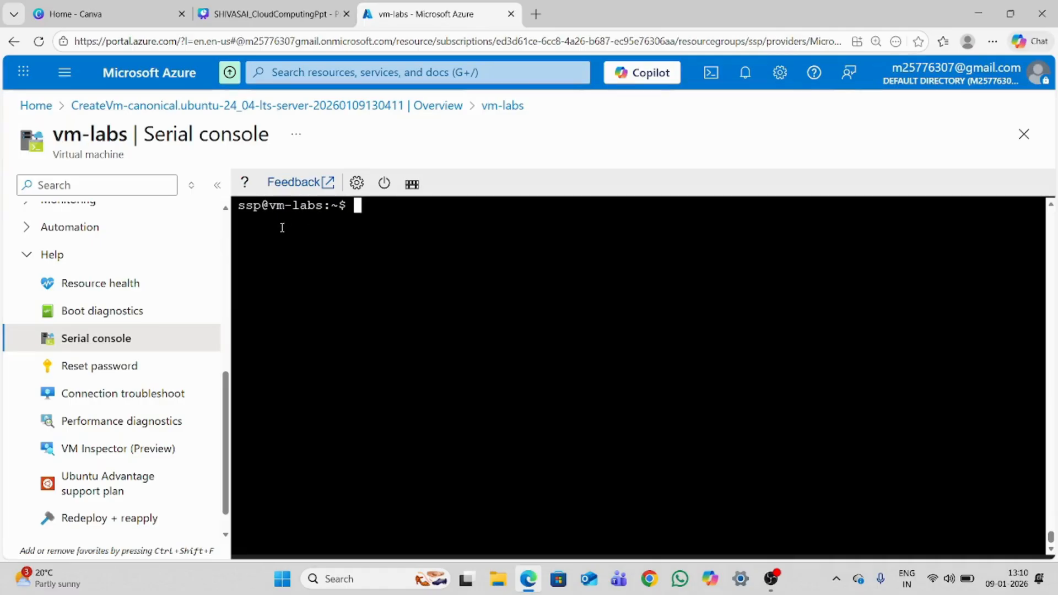